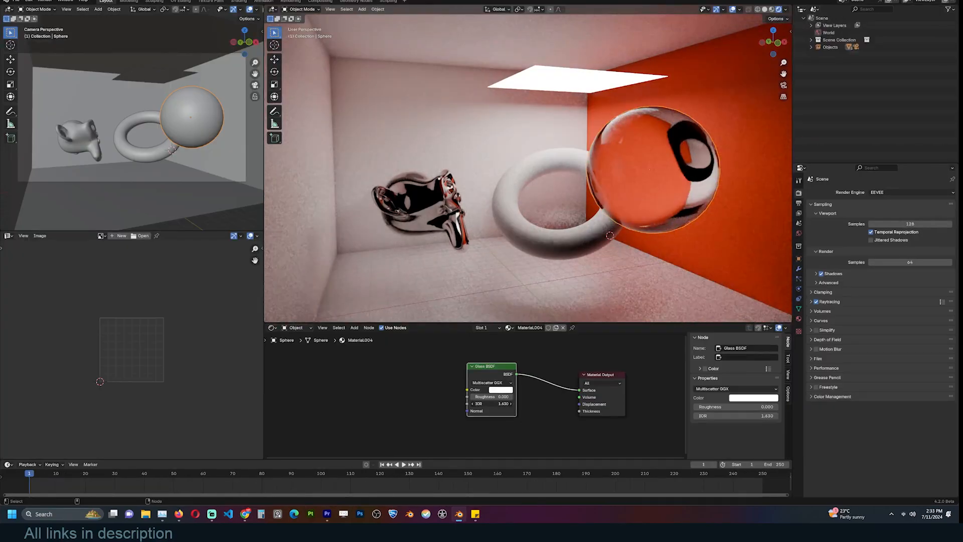
Try a higher roughness on the monkey head's metallic material
{"action": "left_click", "coordinate": [431, 211]}
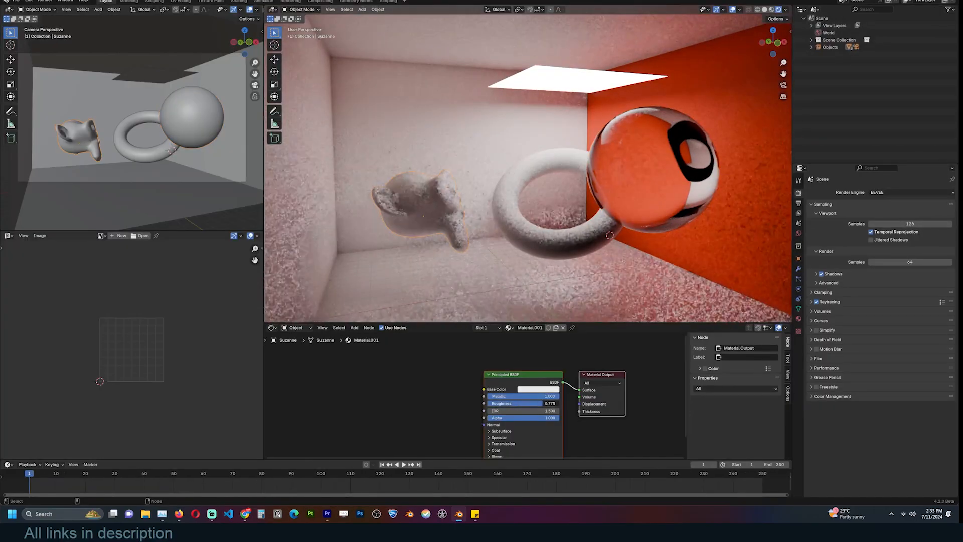
{"action": "left_click", "coordinate": [540, 295]}
Add a Geometry node to the ceiling light plane's material and connect its Backfacing output to the Emission strength
{"action": "left_click", "coordinate": [577, 81]}
{"action": "middle_click_drag", "start_coordinate": [527, 393], "coordinate": [600, 400]}
{"action": "left_click", "coordinate": [489, 385]}
{"action": "left_click_drag", "start_coordinate": [514, 314], "coordinate": [526, 333]}
{"action": "key", "text": "shift+a"}
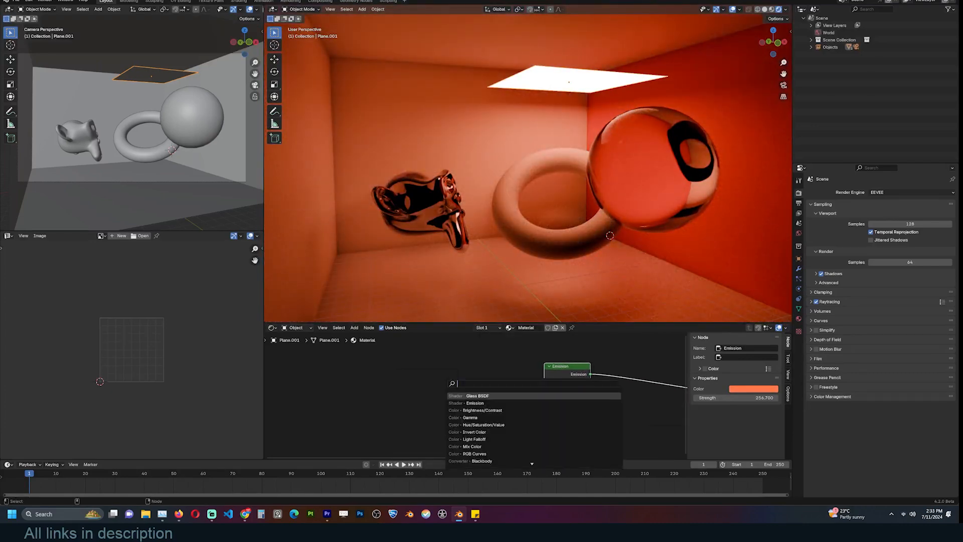
{"action": "key", "text": "Return"}
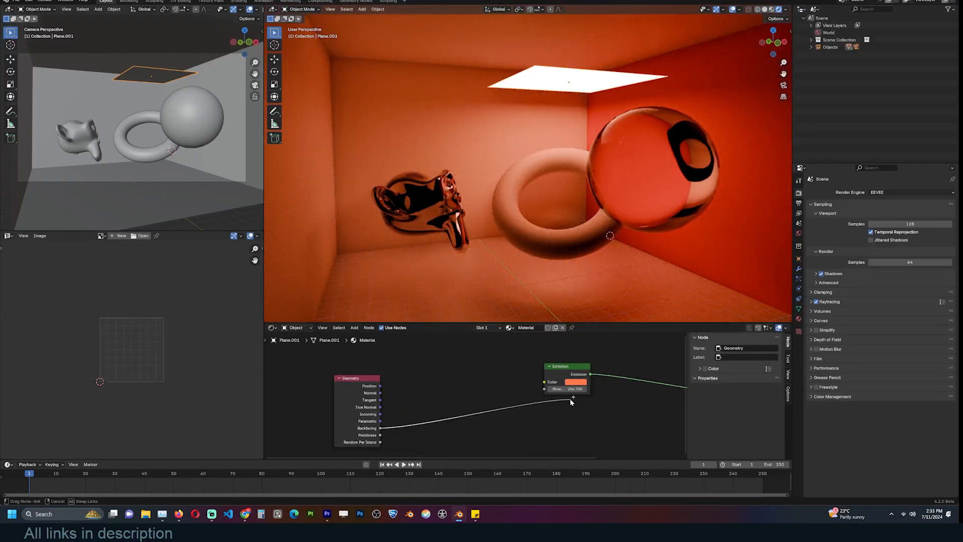
{"action": "left_click_drag", "start_coordinate": [571, 402], "coordinate": [544, 389]}
Add another node to the ceiling light's material beside the Geometry node and adjust its operation and value
{"action": "key", "text": "shift+a"}
{"action": "key", "text": "Return"}
{"action": "left_click", "coordinate": [449, 389]}
{"action": "left_click", "coordinate": [468, 404]}
{"action": "left_click", "coordinate": [465, 433]}
{"action": "left_click_drag", "start_coordinate": [462, 426], "coordinate": [503, 426]}
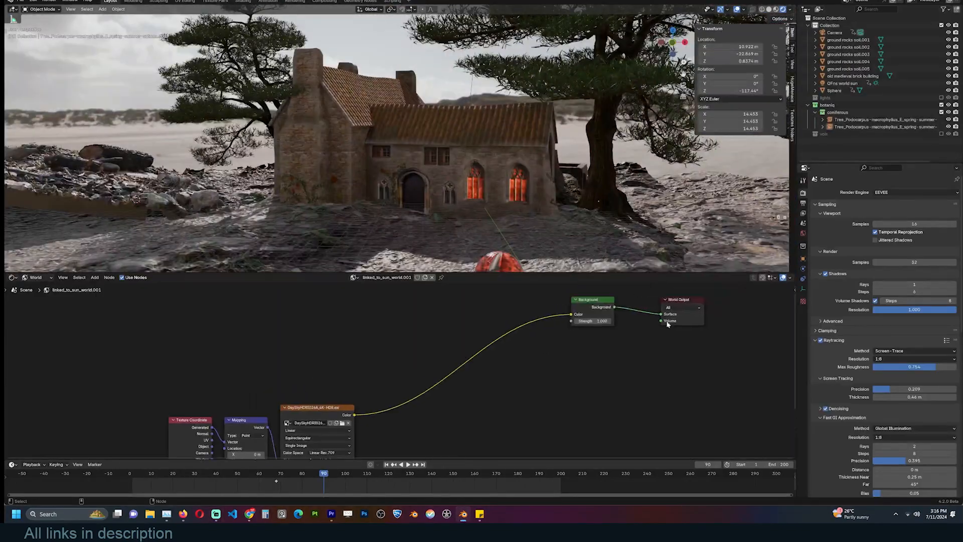
Lower the world Background strength until the house scene is dark and add a mesh plane
{"action": "left_click_drag", "start_coordinate": [600, 321], "coordinate": [552, 321]}
{"action": "middle_click_drag", "start_coordinate": [504, 145], "coordinate": [506, 136], "text": "shift"}
{"action": "key", "text": "shift+a"}
{"action": "mouse_move", "coordinate": [412, 164]}
{"action": "left_click", "coordinate": [474, 164]}
Switch the shader editor from world to object nodes and give the plane a new material
{"action": "left_click", "coordinate": [14, 277]}
{"action": "left_click", "coordinate": [36, 277]}
{"action": "left_click", "coordinate": [38, 296]}
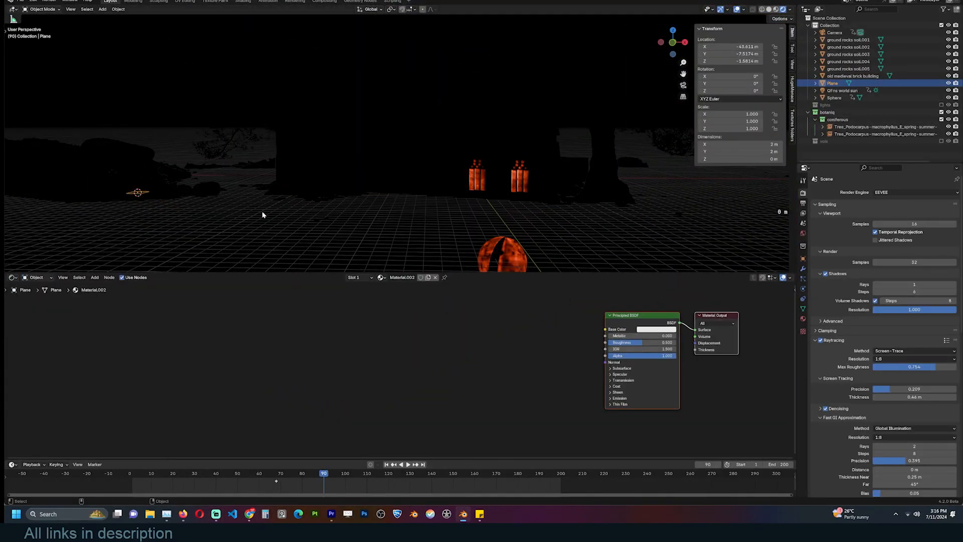
{"action": "middle_click_drag", "start_coordinate": [644, 417], "coordinate": [544, 428]}
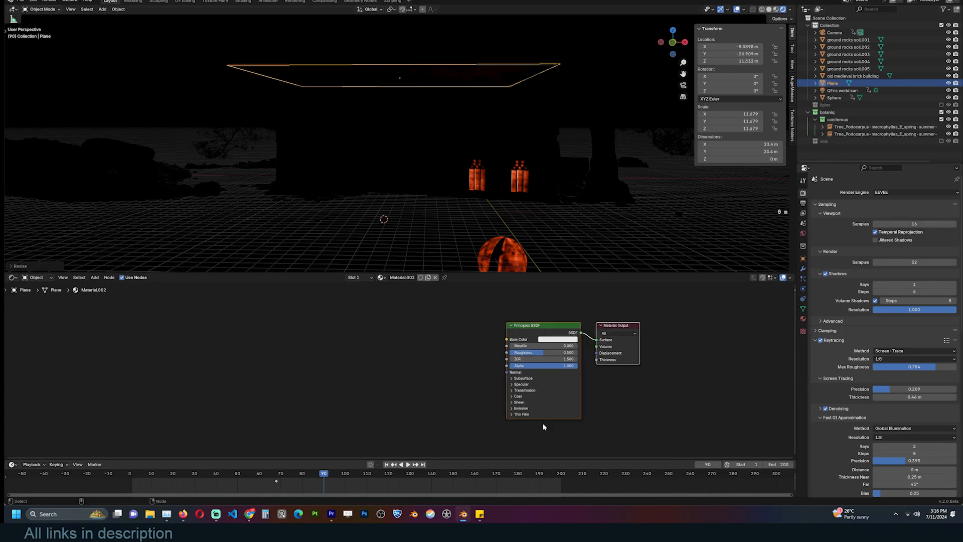
Replace the plane material's Principled BSDF with an Emission shader connected to the Material Output's Surface
{"action": "left_click", "coordinate": [544, 404]}
{"action": "key", "text": "x"}
{"action": "key", "text": "shift+a"}
{"action": "type", "text": "em"}
{"action": "key", "text": "Return"}
{"action": "left_click", "coordinate": [430, 321]}
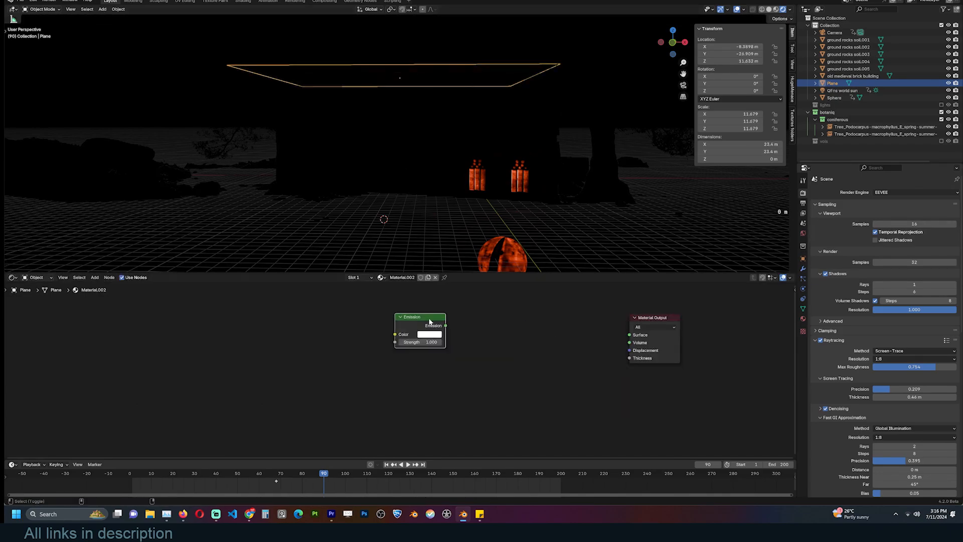
{"action": "left_click_drag", "start_coordinate": [445, 325], "coordinate": [630, 334]}
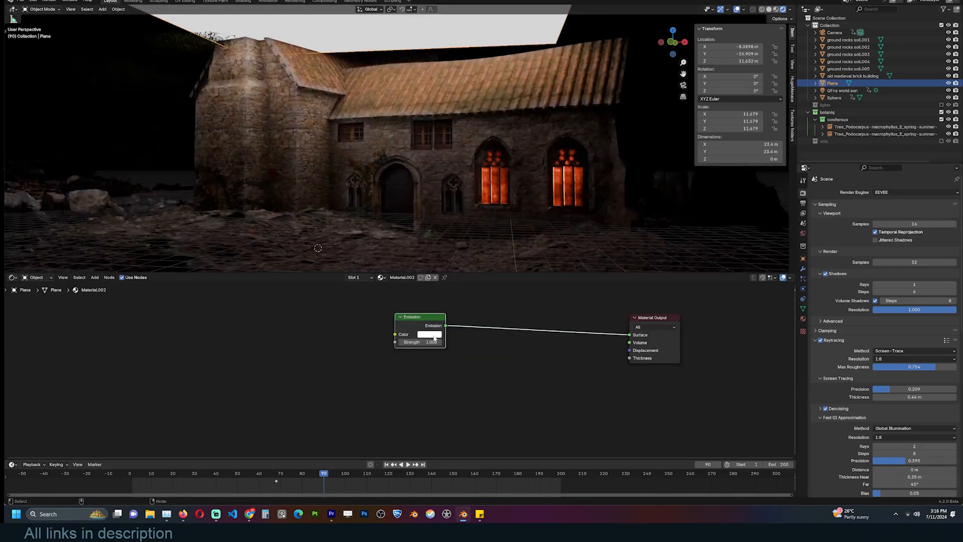
Try orange and blue emission colors on the plane, ending with amber orange at a strength of 22.6
{"action": "left_click", "coordinate": [435, 335]}
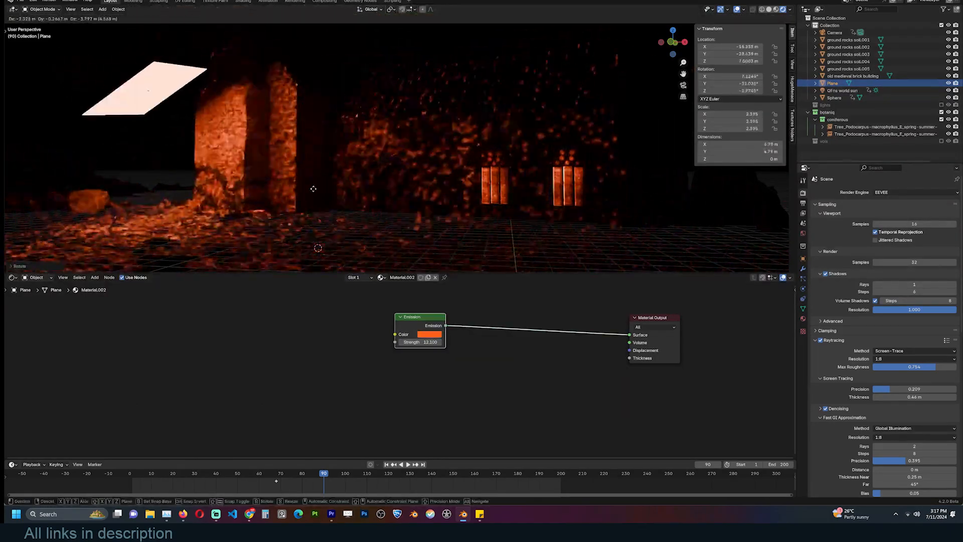
{"action": "left_click", "coordinate": [430, 335]}
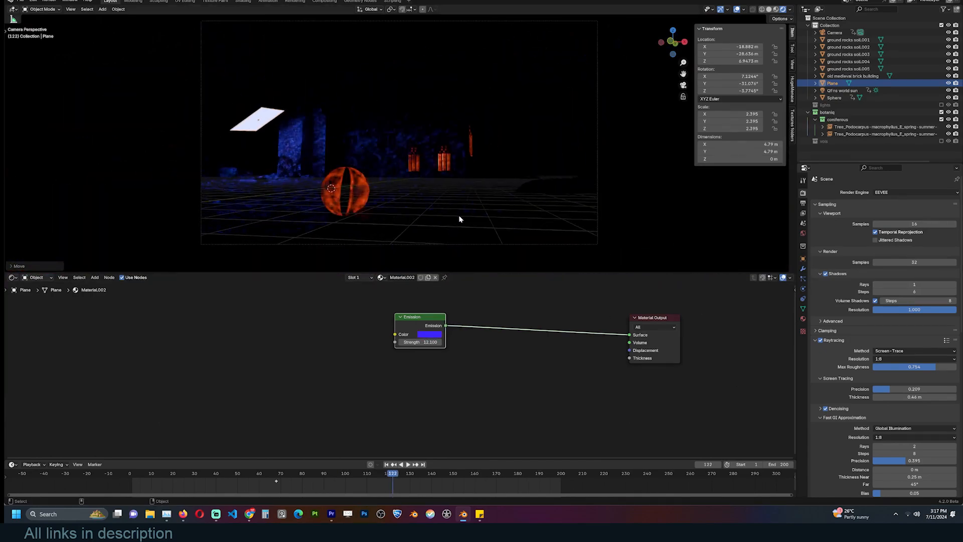
{"action": "left_click", "coordinate": [430, 334]}
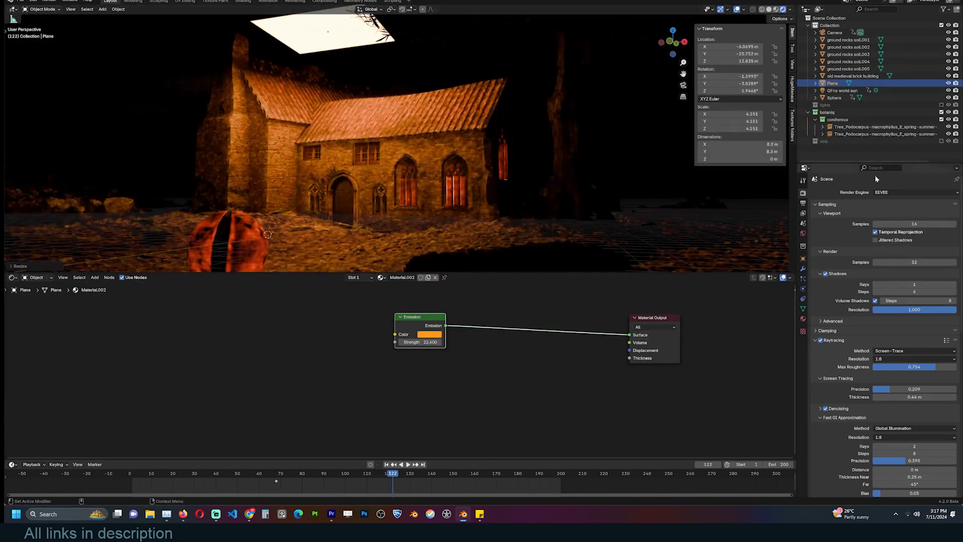
Set the viewport samples to 256
{"action": "type", "text": "256"}
{"action": "key", "text": "Return"}
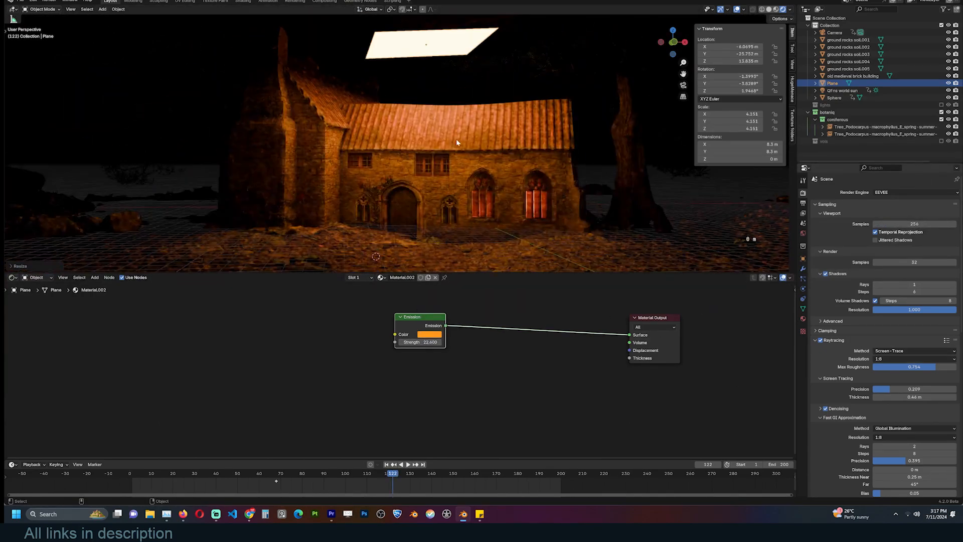
Rotate the emissive plane above the house to redirect its light
{"action": "key", "text": "r"}
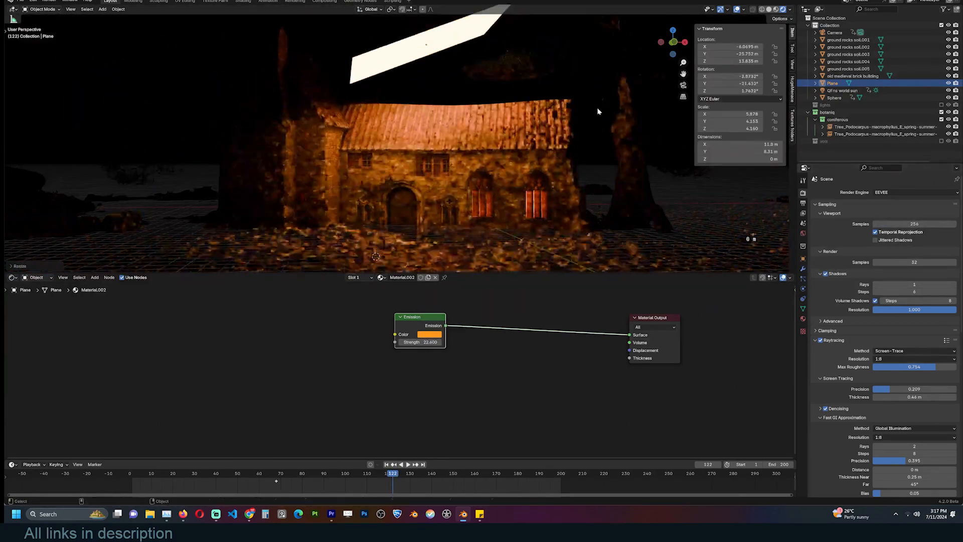
{"action": "left_click", "coordinate": [544, 175]}
{"action": "scroll", "coordinate": [896, 427], "scroll_direction": "down", "scroll_amount": 3}
{"action": "scroll", "coordinate": [913, 382], "scroll_direction": "up", "scroll_amount": 1, "text": "ctrl"}
{"action": "mouse_move", "coordinate": [451, 166]}
{"action": "middle_mouse_down"}
{"action": "mouse_move", "coordinate": [417, 166]}
{"action": "mouse_move", "coordinate": [441, 166]}
{"action": "middle_mouse_up"}
{"action": "scroll", "coordinate": [905, 385], "scroll_direction": "down", "scroll_amount": 1, "text": "ctrl"}
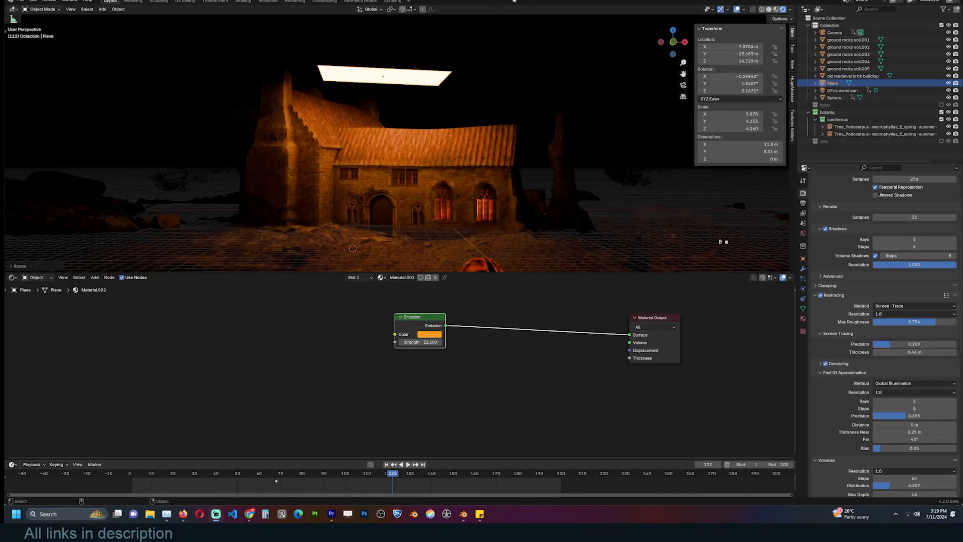
Extrude the emissive plane into a box and scale it down to about 3.1 m wide
{"action": "middle_click_drag", "start_coordinate": [452, 132], "coordinate": [372, 120]}
{"action": "key", "text": "g"}
{"action": "right_click", "coordinate": [447, 84]}
{"action": "middle_click_drag", "start_coordinate": [451, 87], "coordinate": [381, 137]}
{"action": "left_click", "coordinate": [381, 130]}
{"action": "key", "text": "Tab"}
{"action": "key", "text": "e"}
{"action": "left_click", "coordinate": [422, 108]}
{"action": "key", "text": "Tab"}
{"action": "key", "text": "s"}
{"action": "left_click", "coordinate": [392, 153]}
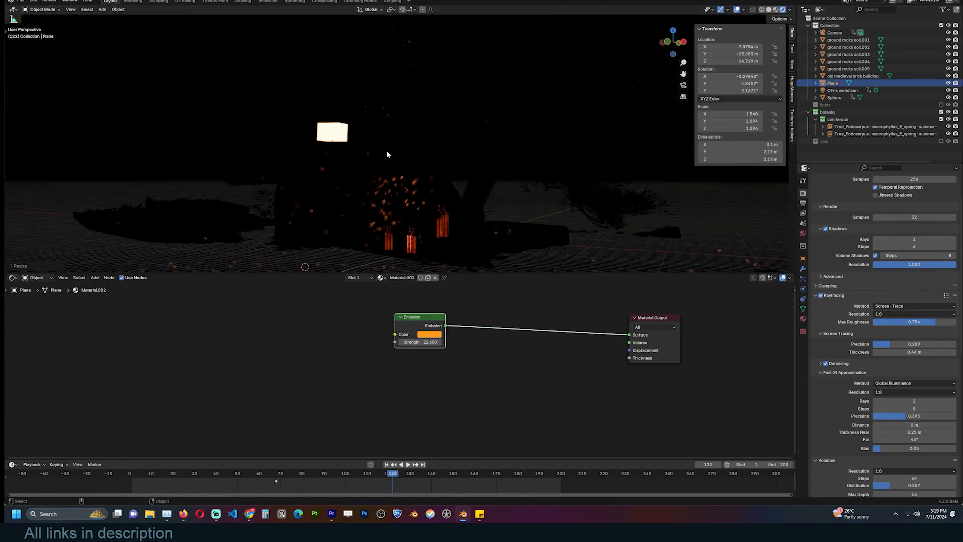
Reposition the emissive box around the house and enlarge it to about 38 m wide
{"action": "scroll", "coordinate": [387, 147], "scroll_direction": "up", "scroll_amount": 3}
{"action": "key", "text": "s"}
{"action": "right_click", "coordinate": [510, 146]}
{"action": "key", "text": "g"}
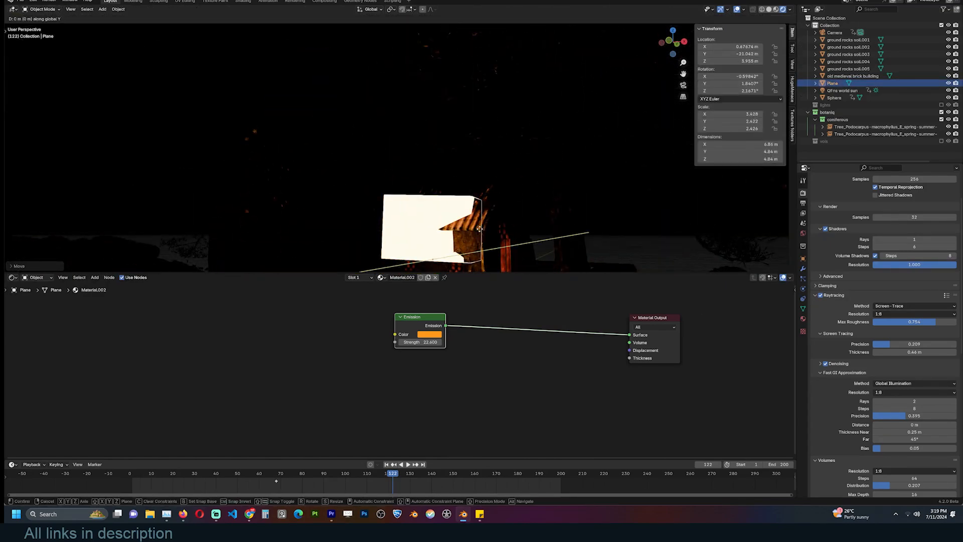
{"action": "left_click", "coordinate": [530, 242]}
{"action": "key", "text": "g"}
{"action": "left_click", "coordinate": [495, 201]}
{"action": "key", "text": "g"}
{"action": "left_click", "coordinate": [489, 178]}
{"action": "key", "text": "g"}
{"action": "right_click", "coordinate": [487, 135]}
{"action": "key", "text": "s"}
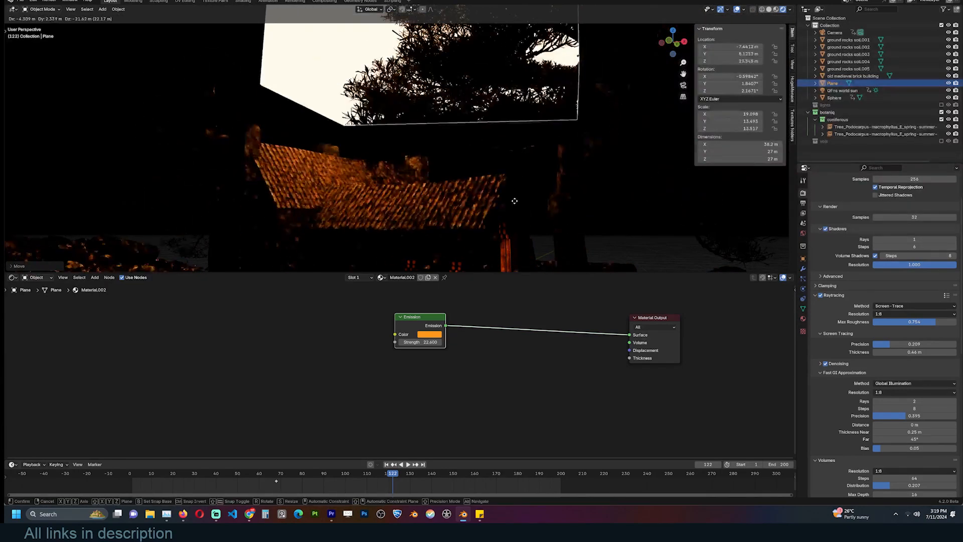
{"action": "middle_click_drag", "start_coordinate": [464, 159], "coordinate": [516, 165]}
Flatten the emissive box along Z into a thin panel and position it above the house
{"action": "key", "text": "s"}
{"action": "key", "text": "z"}
{"action": "left_click", "coordinate": [335, 113]}
{"action": "middle_click_drag", "start_coordinate": [494, 134], "coordinate": [481, 150]}
{"action": "key", "text": "s"}
{"action": "key", "text": "z"}
{"action": "left_click", "coordinate": [514, 198]}
{"action": "key", "text": "g"}
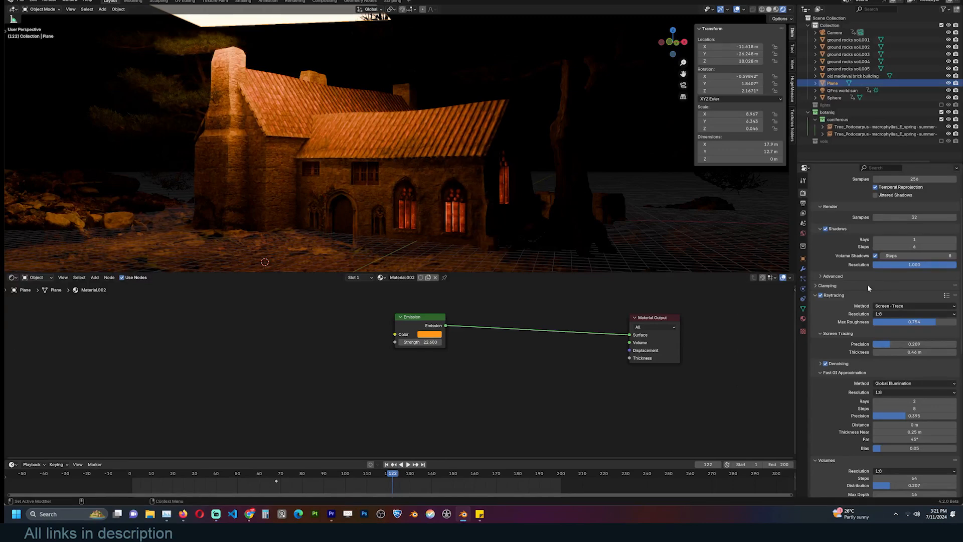
Toggle the Fast GI Approximation method between Ambient Occlusion and Global Illumination to compare the lighting
{"action": "left_click", "coordinate": [902, 385]}
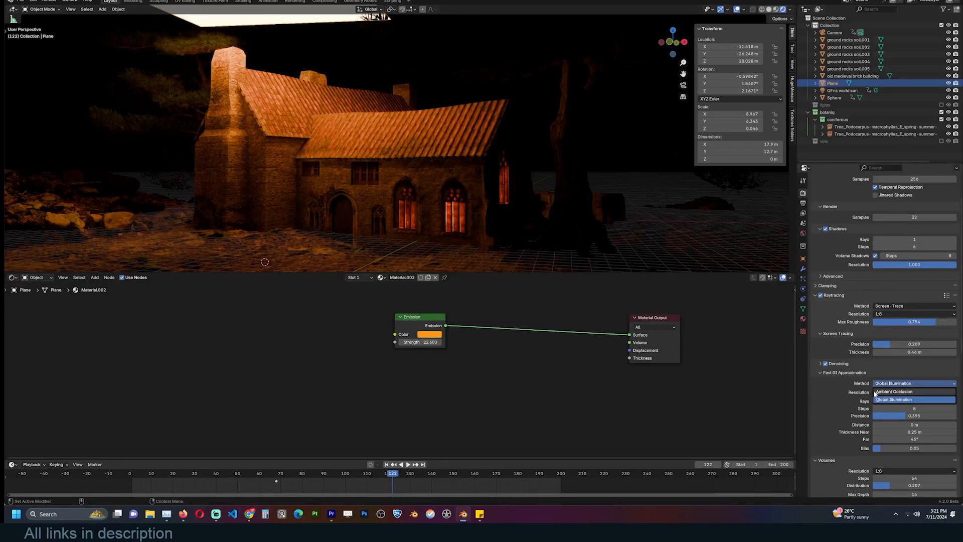
{"action": "left_click", "coordinate": [901, 395]}
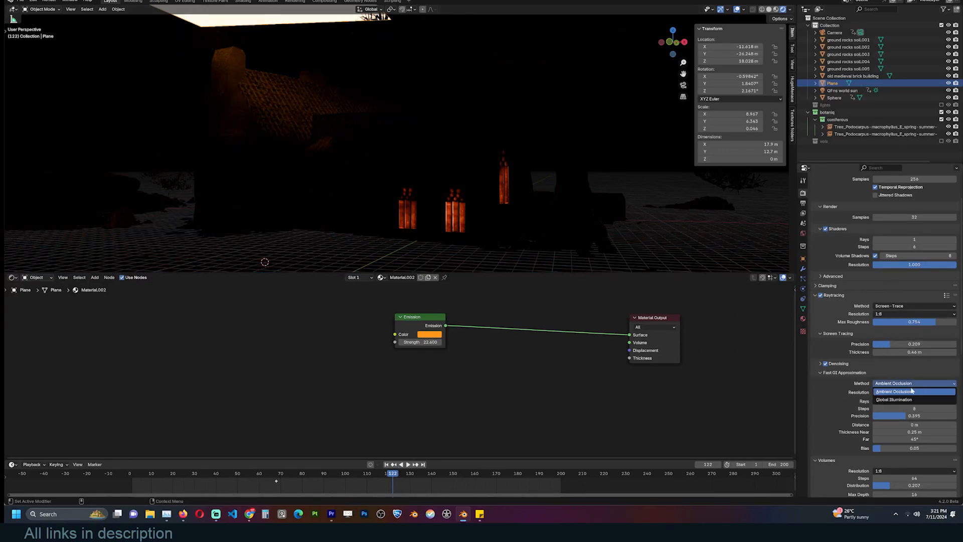
{"action": "left_click", "coordinate": [902, 400]}
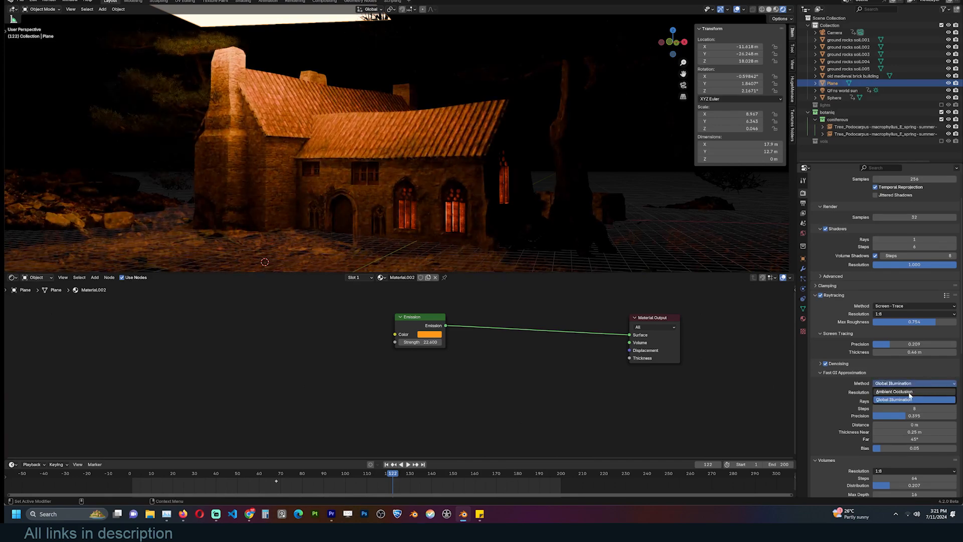
{"action": "left_click", "coordinate": [910, 394]}
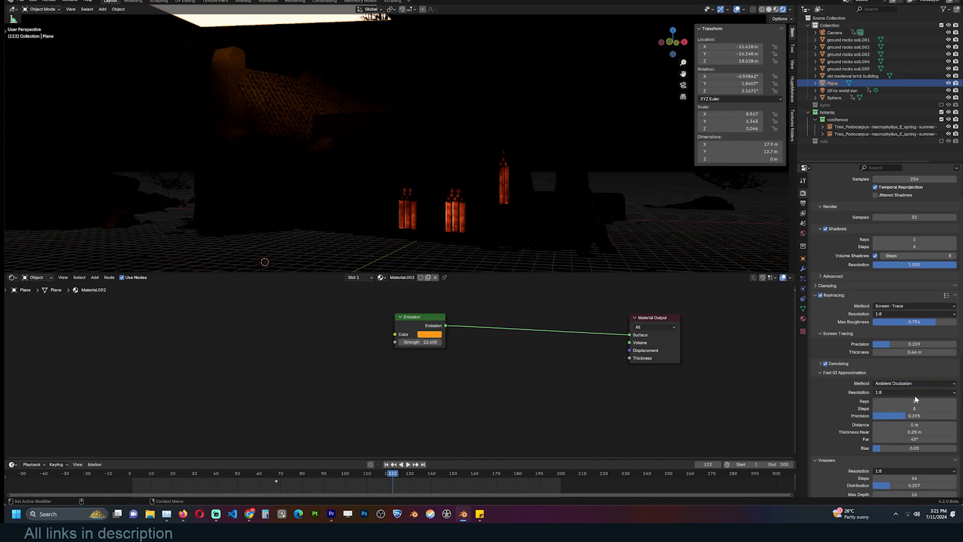
{"action": "left_click", "coordinate": [913, 400]}
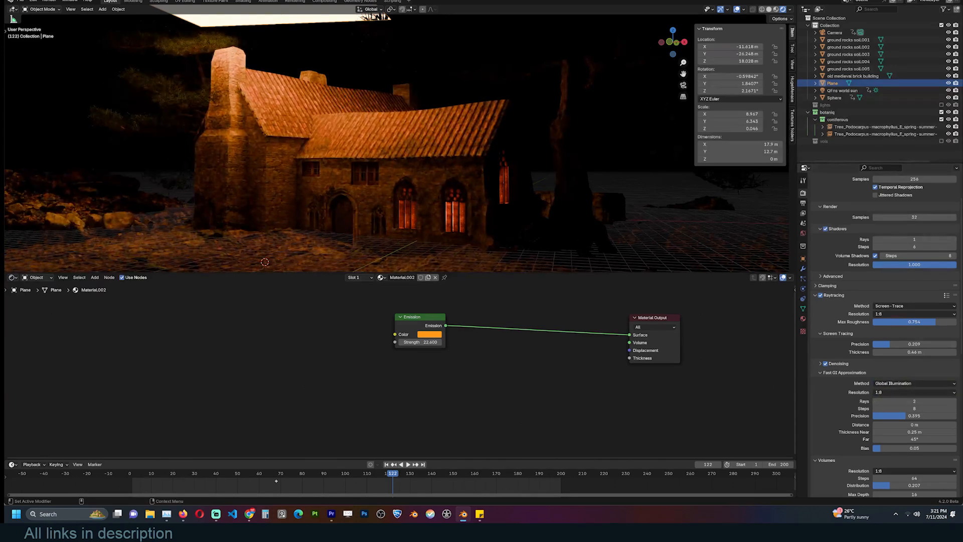
{"action": "middle_click_drag", "start_coordinate": [624, 179], "coordinate": [274, 164]}
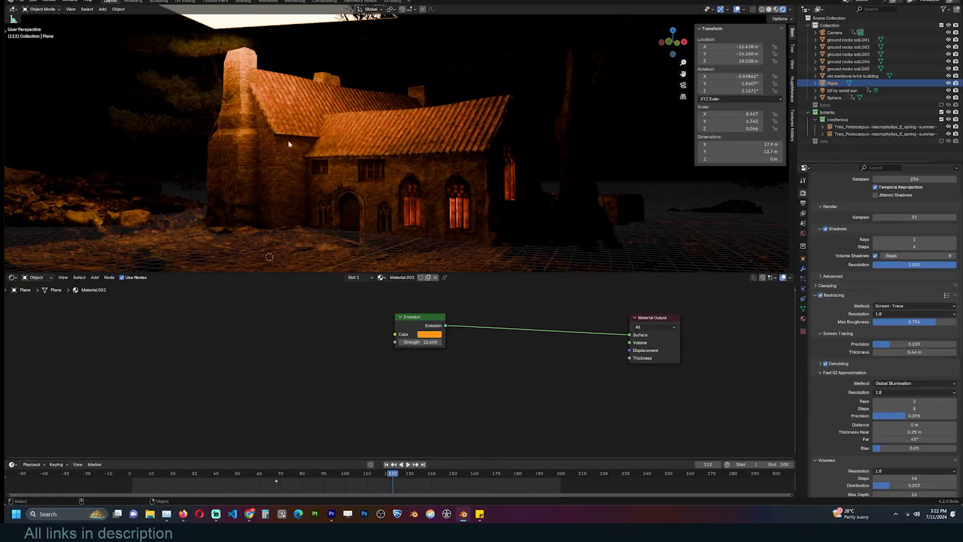
Set the raytracing resolution to 1:16 after trying 1:2 and 1:4
{"action": "left_click", "coordinate": [834, 295]}
{"action": "left_click", "coordinate": [837, 295]}
{"action": "left_click", "coordinate": [888, 323]}
{"action": "left_click", "coordinate": [893, 314]}
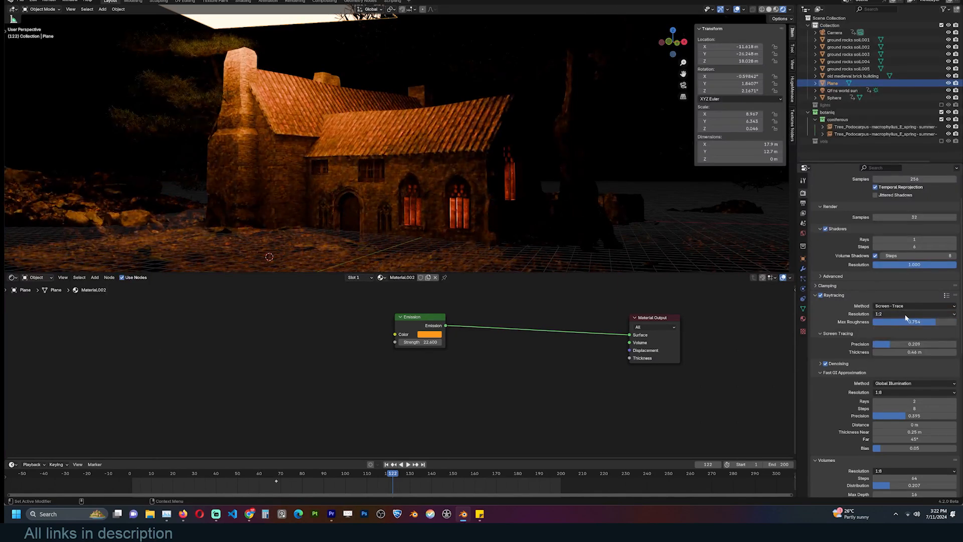
{"action": "left_click", "coordinate": [903, 338]}
{"action": "left_click", "coordinate": [900, 314]}
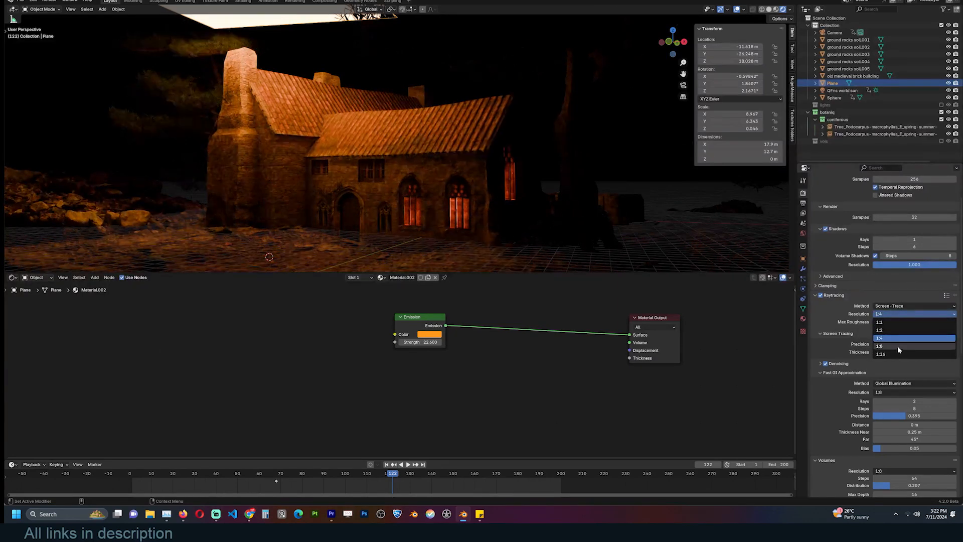
{"action": "left_click", "coordinate": [898, 354]}
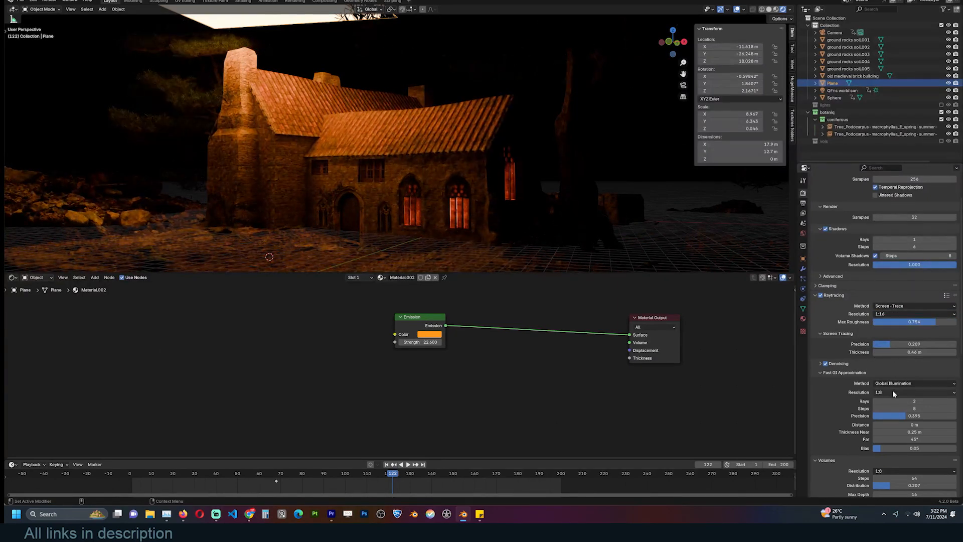
Set the Fast GI Approximation resolution to 1:4 after comparing 1:1 and 1:16
{"action": "middle_click_drag", "start_coordinate": [520, 201], "coordinate": [479, 189]}
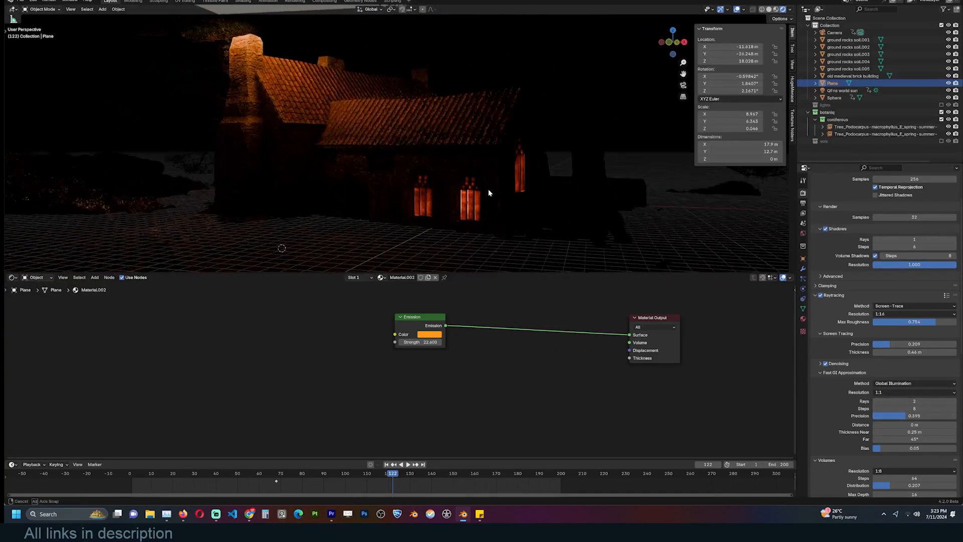
{"action": "left_click", "coordinate": [884, 434]}
{"action": "middle_click_drag", "start_coordinate": [520, 180], "coordinate": [579, 202]}
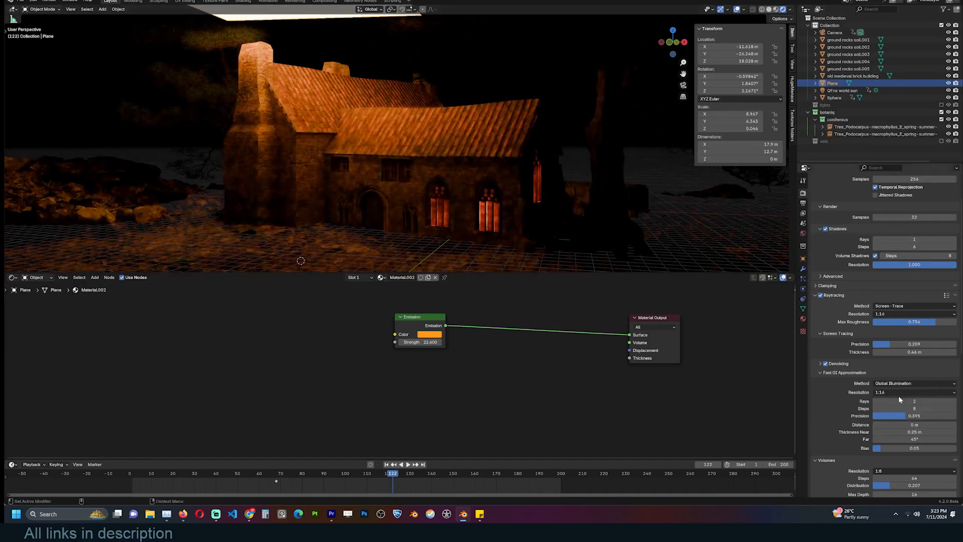
{"action": "left_click", "coordinate": [898, 417]}
Set the viewport samples to 1
{"action": "scroll", "coordinate": [848, 413], "scroll_direction": "down", "scroll_amount": 5}
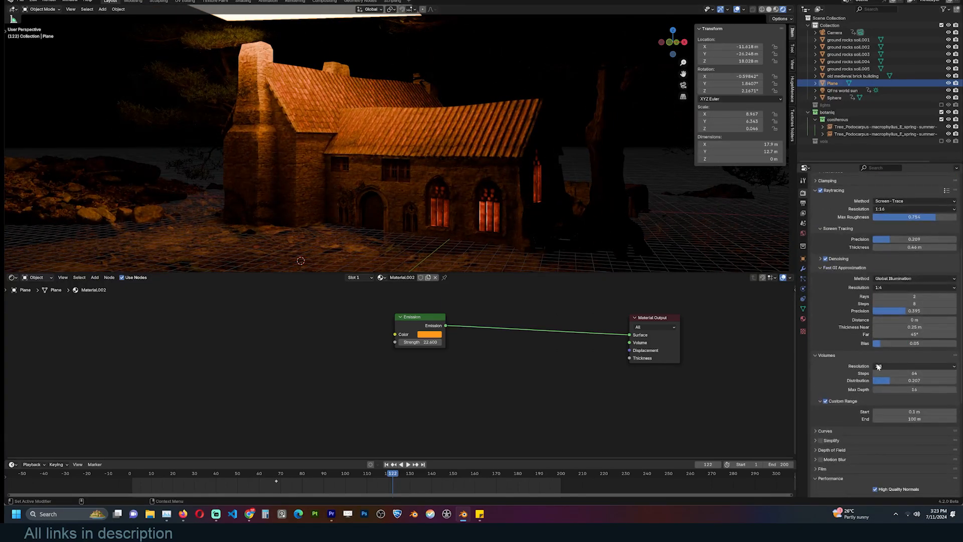
{"action": "scroll", "coordinate": [953, 215], "scroll_direction": "up", "scroll_amount": 6}
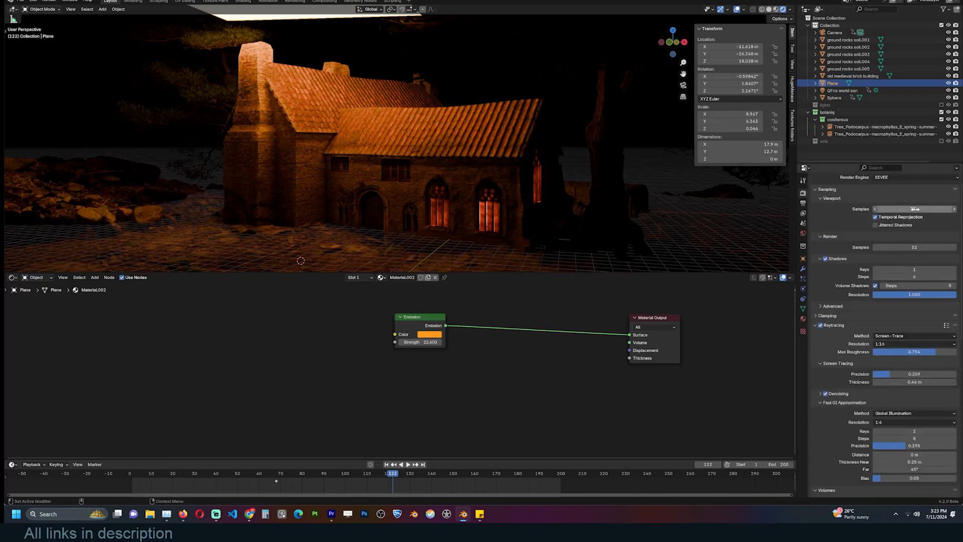
{"action": "key", "text": "Return"}
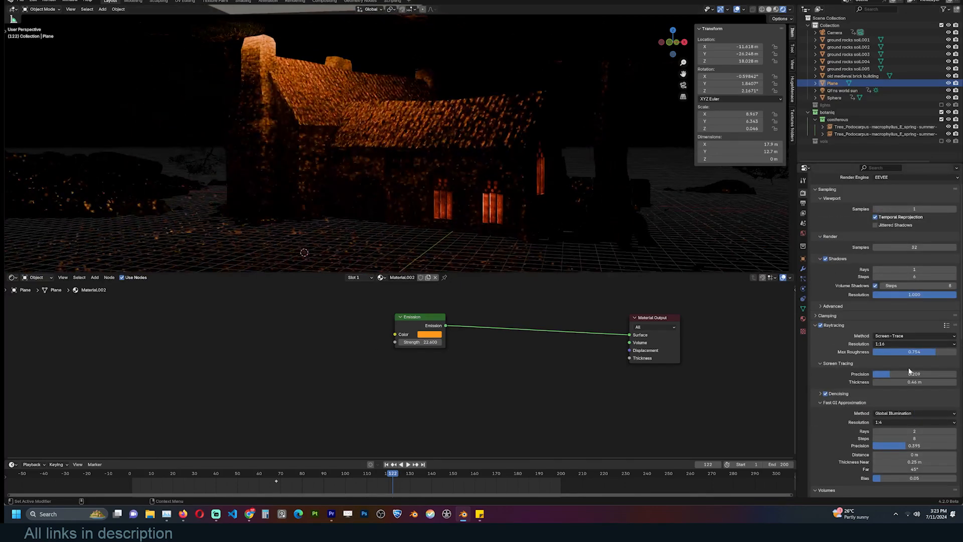
Change the raytracing resolution to 1:1 and on to 1:2
{"action": "left_click", "coordinate": [902, 354]}
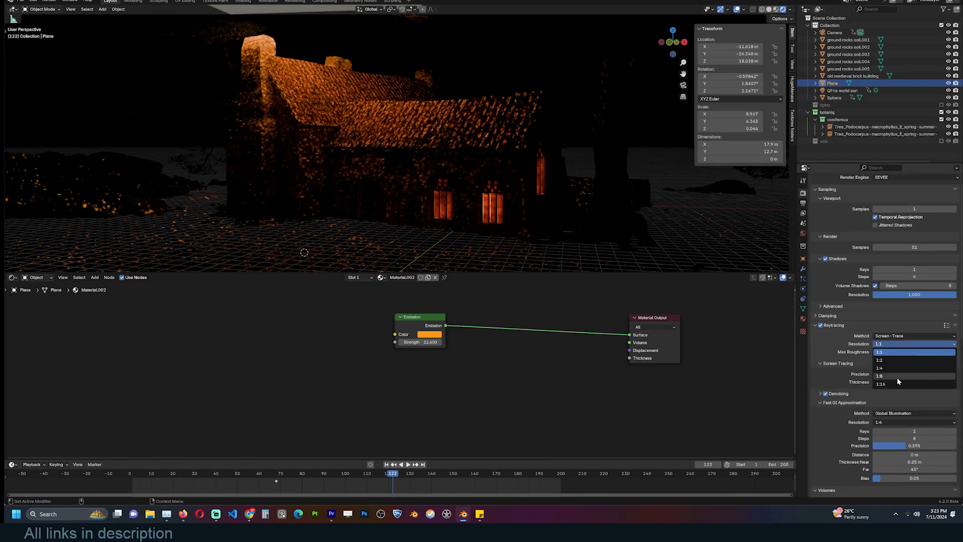
{"action": "left_click", "coordinate": [901, 360]}
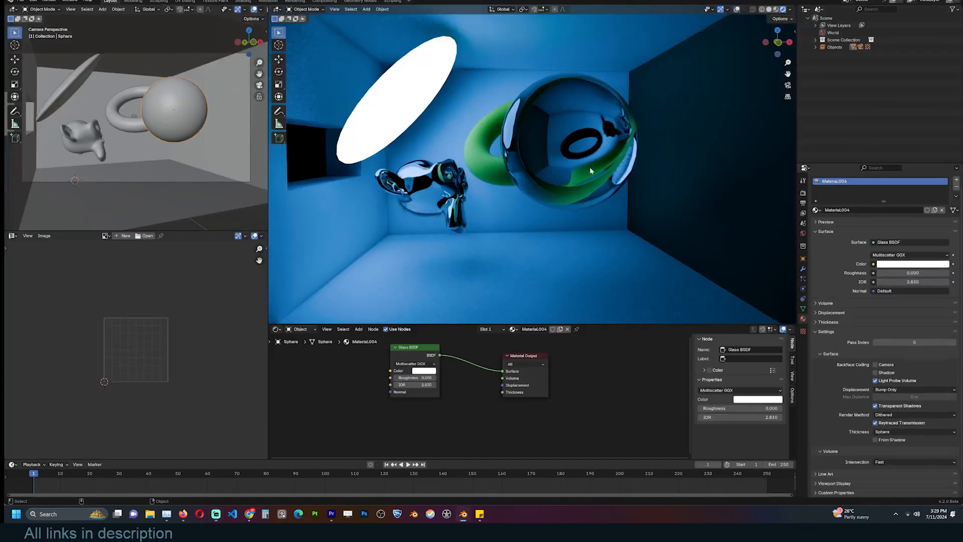
Test the glass sphere by moving it with Transparent Shadows and Raytraced Transmission switched off, and restore its position and both options
{"action": "key", "text": "g"}
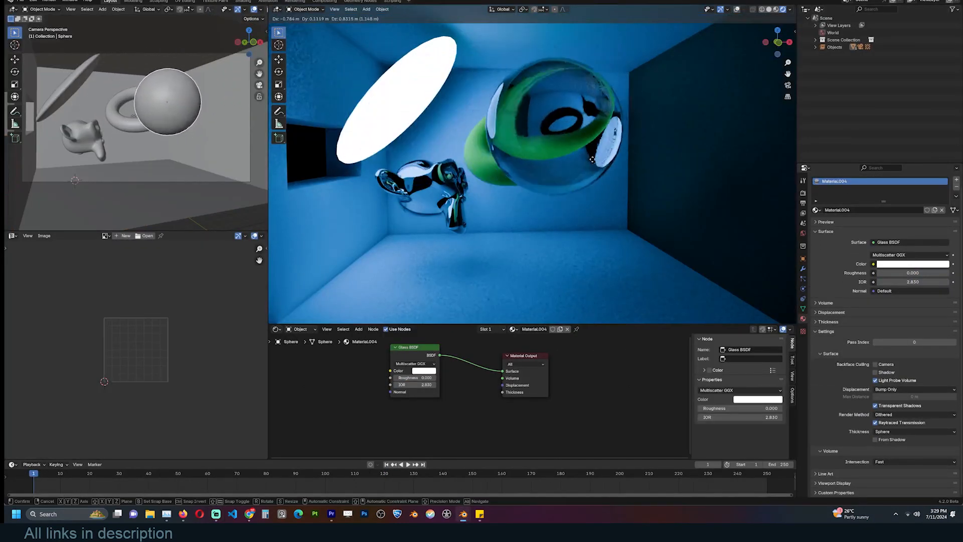
{"action": "left_click", "coordinate": [608, 171]}
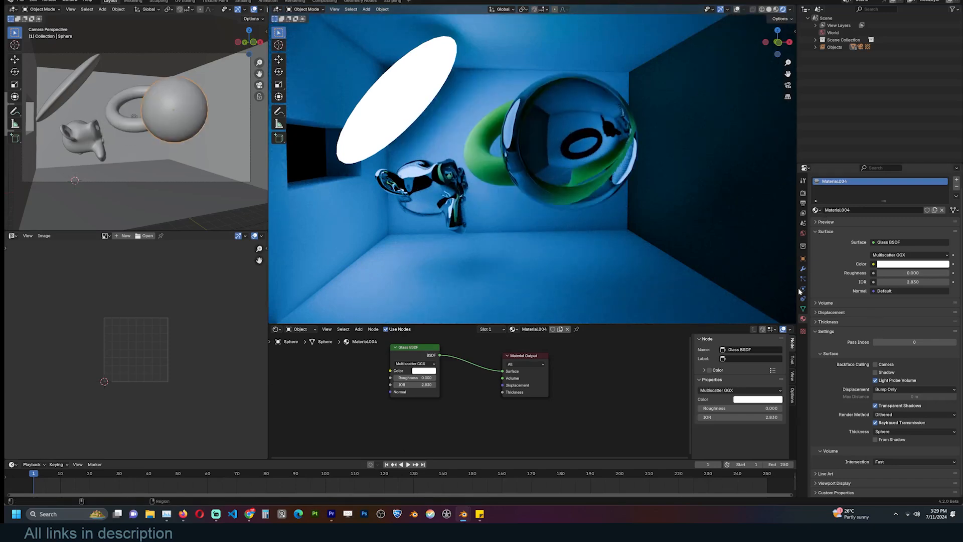
{"action": "left_click", "coordinate": [885, 407]}
{"action": "left_click", "coordinate": [876, 423]}
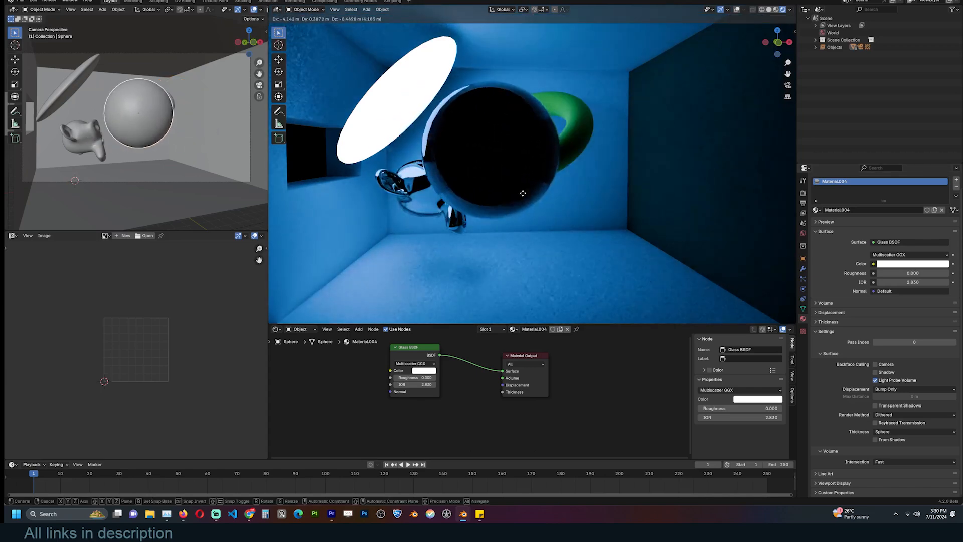
{"action": "right_click", "coordinate": [625, 211]}
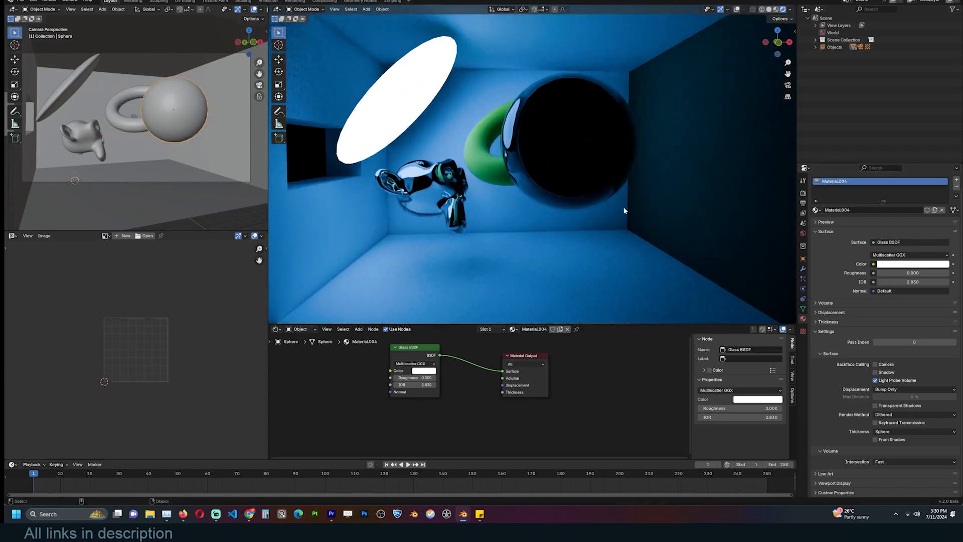
{"action": "left_click", "coordinate": [876, 423]}
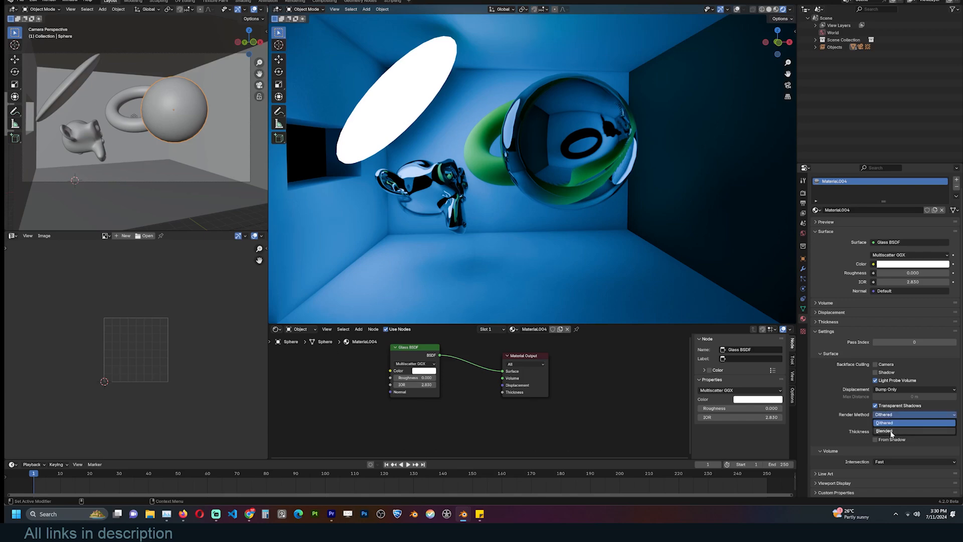
Set the glass material's render method to Blended, toggle Transparency Overlap and adjust the Glass BSDF's IOR
{"action": "left_click", "coordinate": [887, 430]}
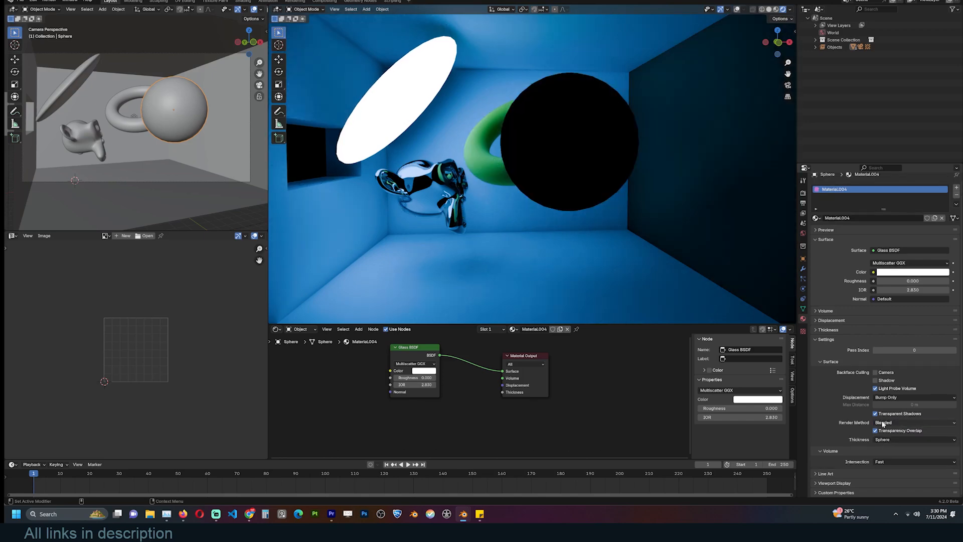
{"action": "left_click", "coordinate": [898, 431]}
{"action": "left_click_drag", "start_coordinate": [416, 384], "coordinate": [442, 384]}
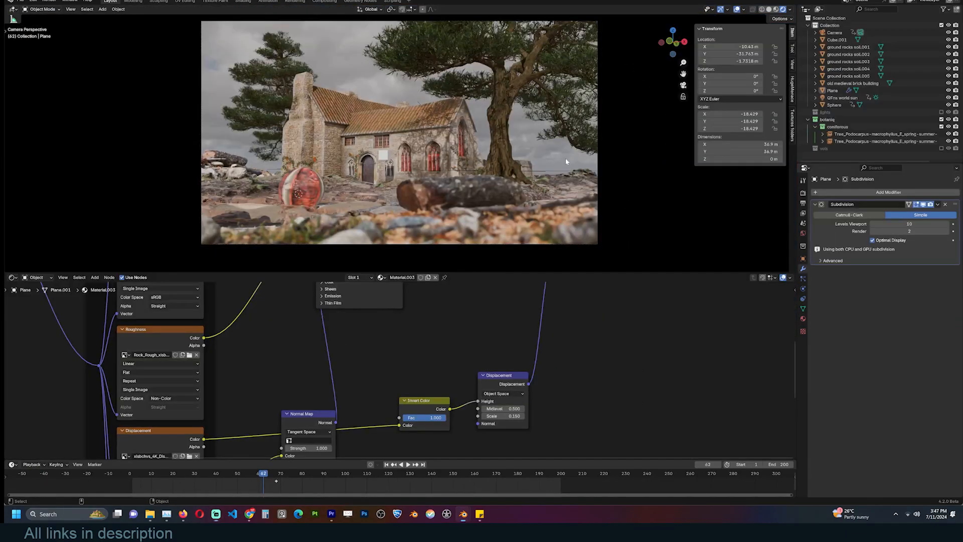
In the house scene's world nodes, clear the animation on the Mapping node's Z rotation and rotate the sky to about 273°
{"action": "key", "text": "space"}
{"action": "middle_click_drag", "start_coordinate": [566, 160], "coordinate": [609, 165]}
{"action": "scroll", "coordinate": [610, 166], "scroll_direction": "down", "scroll_amount": 4}
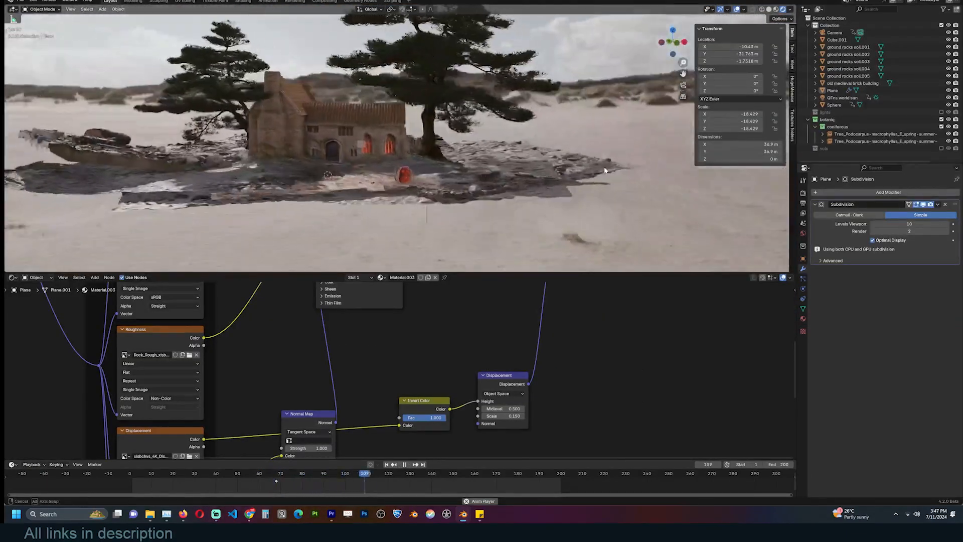
{"action": "middle_click_drag", "start_coordinate": [378, 217], "coordinate": [80, 271]}
{"action": "left_click", "coordinate": [37, 303]}
{"action": "middle_click_drag", "start_coordinate": [311, 308], "coordinate": [402, 377]}
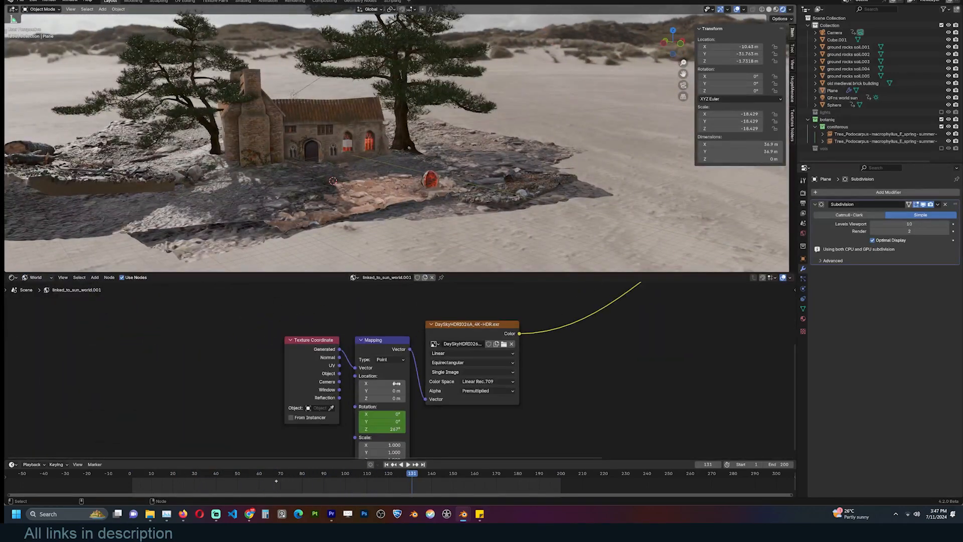
{"action": "right_click", "coordinate": [399, 429]}
{"action": "left_click", "coordinate": [372, 394]}
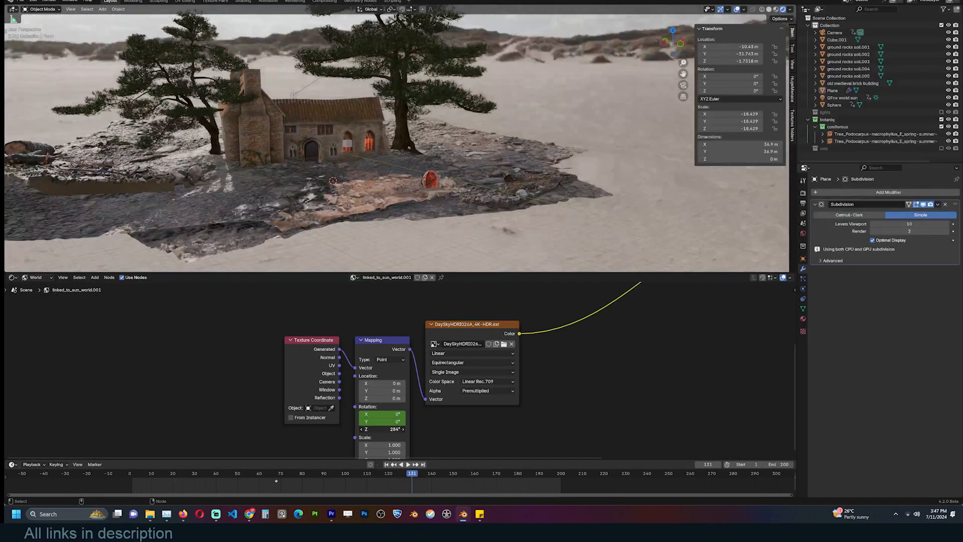
Replace the world's environment image with EveningSkyHDRI023A_4K-HDR.exr and rotate its mapping to about 226° in Z
{"action": "middle_click_drag", "start_coordinate": [504, 344], "coordinate": [462, 360]}
{"action": "left_click", "coordinate": [461, 360]}
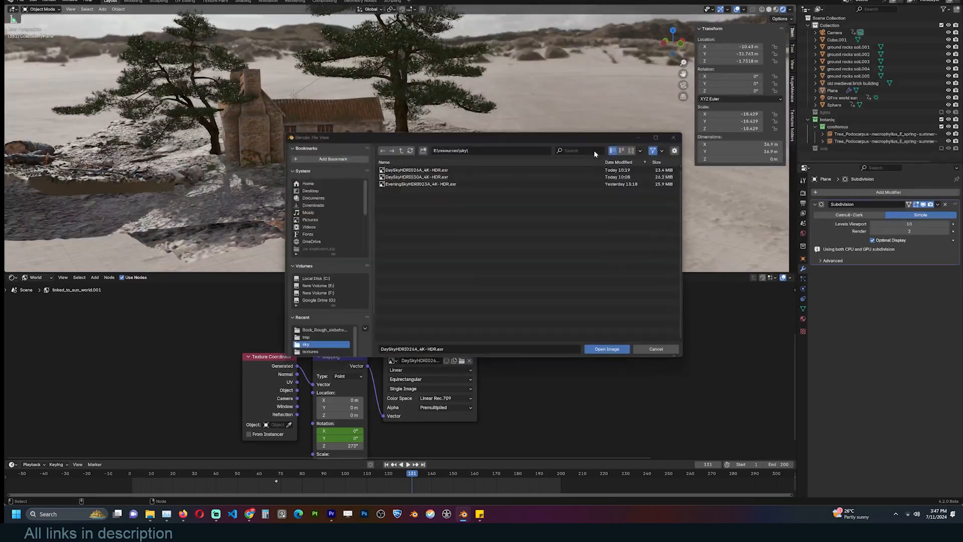
{"action": "double_click", "coordinate": [482, 178]}
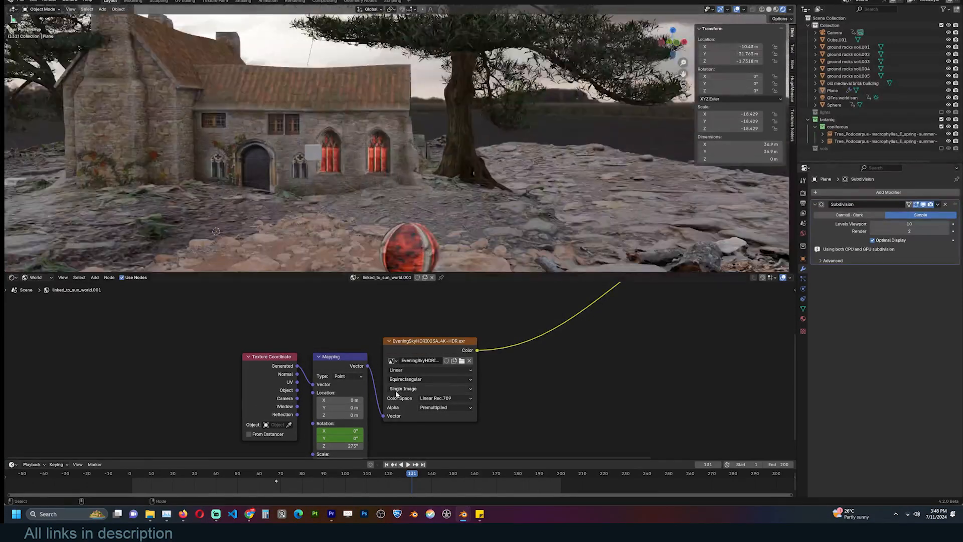
{"action": "middle_click_drag", "start_coordinate": [341, 446], "coordinate": [392, 438]}
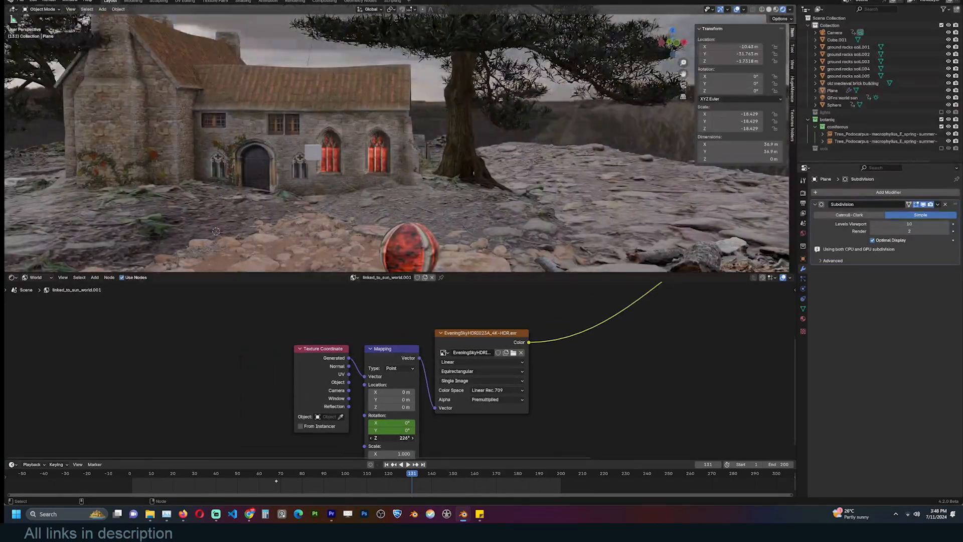
Set the world Background strength to 10 and rotate the evening sky further about Z
{"action": "scroll", "coordinate": [393, 438], "scroll_direction": "down", "scroll_amount": 3}
{"action": "middle_click_drag", "start_coordinate": [499, 313], "coordinate": [395, 368]}
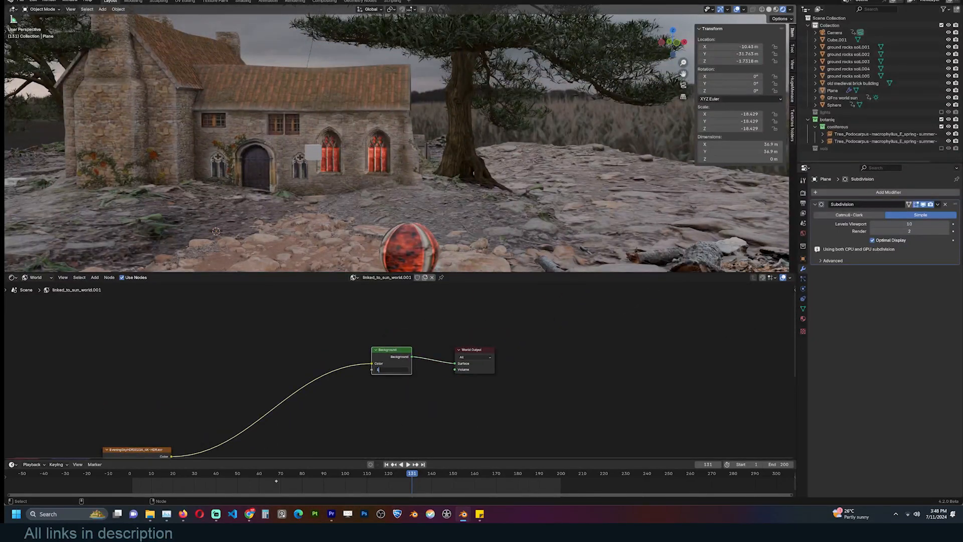
{"action": "type", "text": "10"}
{"action": "key", "text": "Return"}
{"action": "middle_click_drag", "start_coordinate": [303, 417], "coordinate": [580, 284]}
{"action": "left_click_drag", "start_coordinate": [348, 394], "coordinate": [385, 394]}
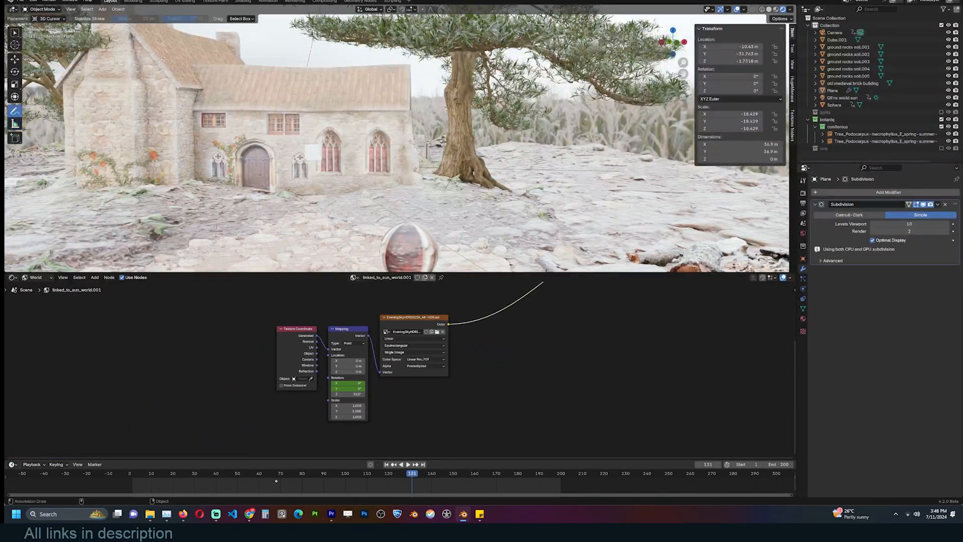
Insert an RGB Curves node between the sky texture and the Background node and pull its curve down in the darker tones
{"action": "scroll", "coordinate": [369, 419], "scroll_direction": "down", "scroll_amount": 2}
{"action": "middle_click_drag", "start_coordinate": [591, 292], "coordinate": [490, 319]}
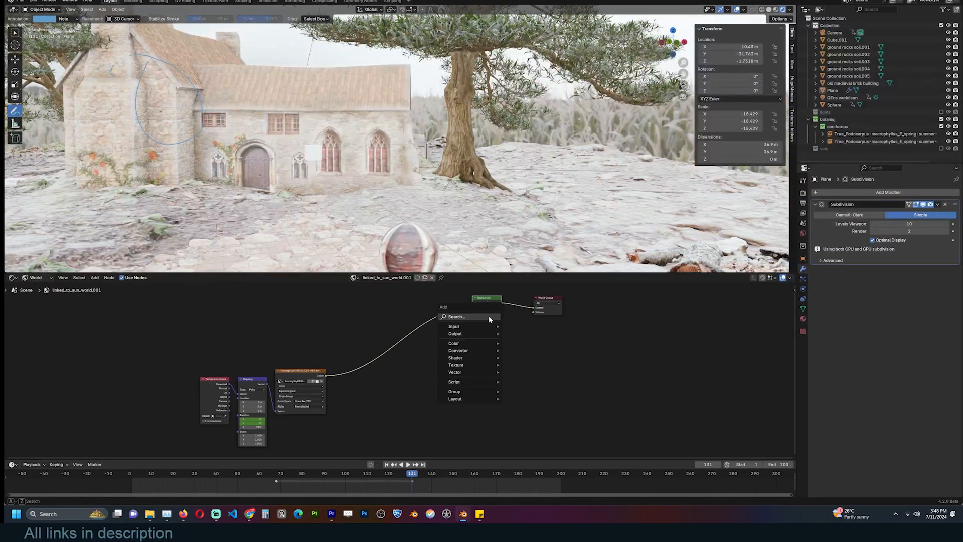
{"action": "key", "text": "Return"}
{"action": "left_click", "coordinate": [357, 377]}
{"action": "scroll", "coordinate": [421, 379], "scroll_direction": "up", "scroll_amount": 2}
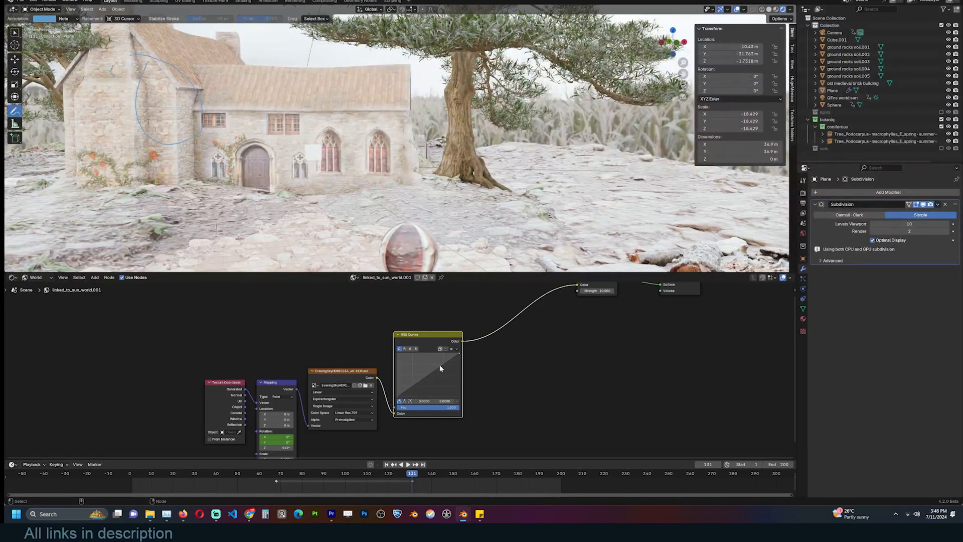
{"action": "left_click_drag", "start_coordinate": [419, 376], "coordinate": [419, 389]}
Reset the Background strength to its default and rotate the evening sky about Z for different lighting on the house
{"action": "middle_click_drag", "start_coordinate": [524, 313], "coordinate": [499, 354]}
{"action": "key", "text": "BackSpace"}
{"action": "scroll", "coordinate": [452, 240], "scroll_direction": "down", "scroll_amount": 1}
{"action": "middle_click_drag", "start_coordinate": [301, 451], "coordinate": [403, 416]}
{"action": "left_click_drag", "start_coordinate": [354, 436], "coordinate": [384, 436]}
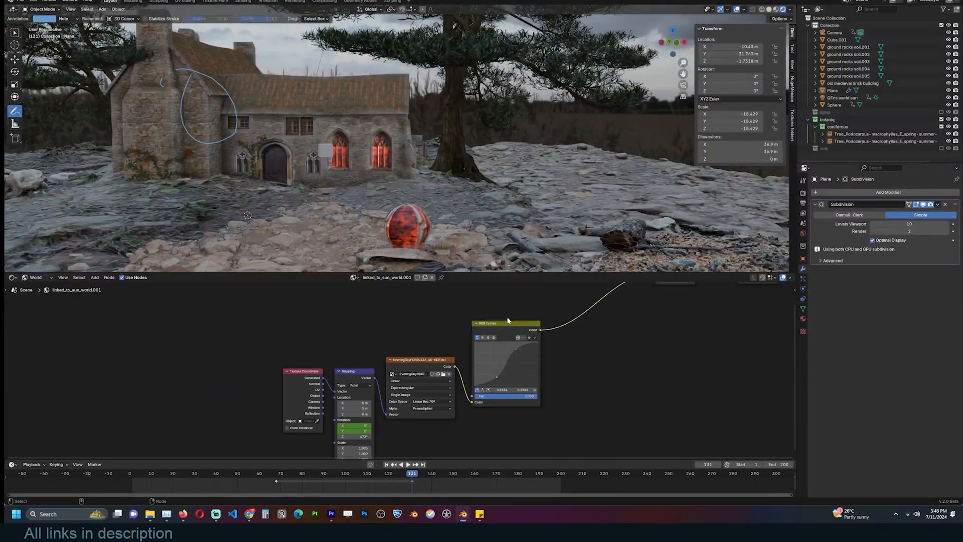
Remove the RGB Curves node while keeping the connection, and load a DaySkyHDRI image as the world texture
{"action": "key", "text": "ctrl+x"}
{"action": "left_click", "coordinate": [443, 373]}
{"action": "double_click", "coordinate": [407, 190]}
Adjust the Background node's strength for the day sky
{"action": "scroll", "coordinate": [404, 335], "scroll_direction": "down", "scroll_amount": 2}
{"action": "middle_click_drag", "start_coordinate": [403, 335], "coordinate": [298, 367]}
{"action": "left_click_drag", "start_coordinate": [526, 319], "coordinate": [534, 320]}
Rotate the day sky about Z and swap it for another HDR image from the sky folder
{"action": "middle_click_drag", "start_coordinate": [257, 454], "coordinate": [336, 416]}
{"action": "left_click_drag", "start_coordinate": [336, 415], "coordinate": [382, 415]}
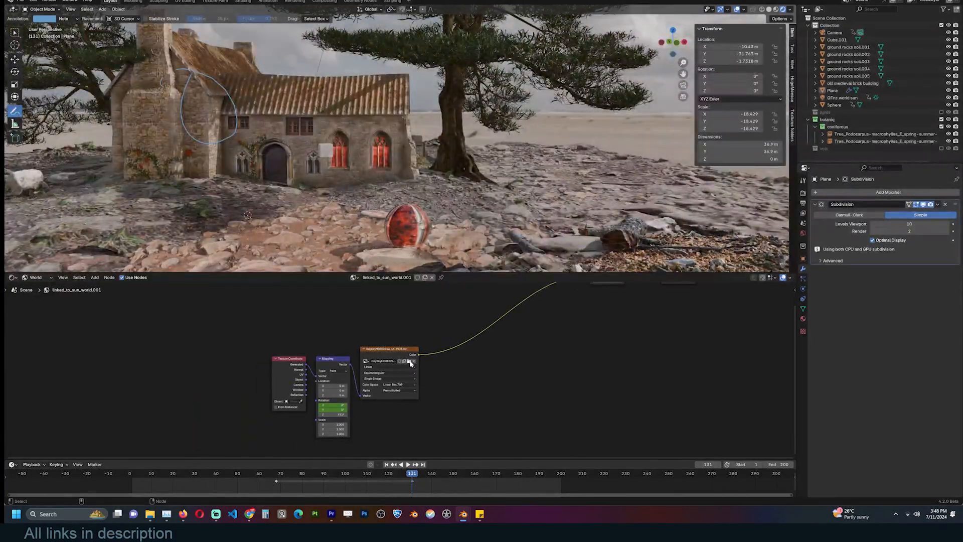
{"action": "left_click", "coordinate": [409, 361]}
{"action": "double_click", "coordinate": [439, 182]}
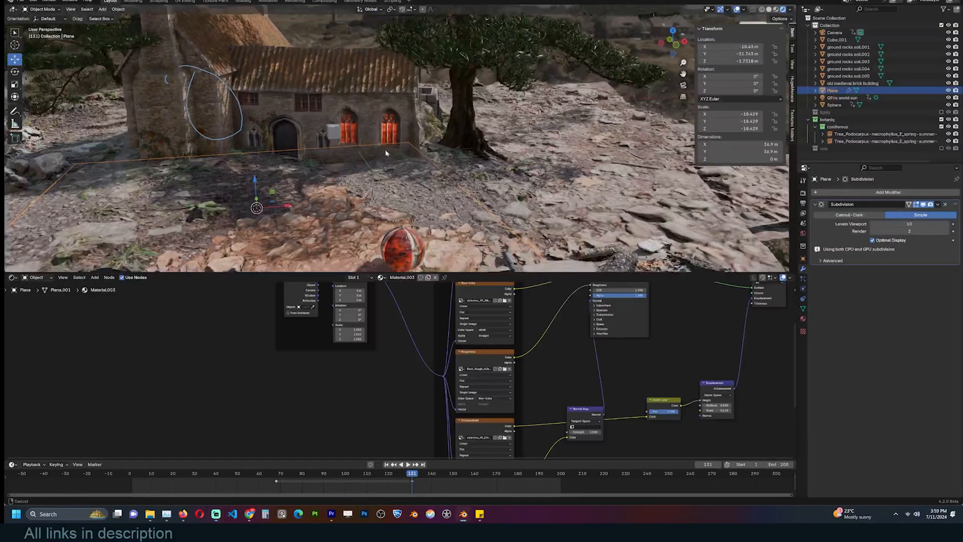
Isolate the rocky ground plane in local view and adjust the scale of its Displacement node
{"action": "middle_click_drag", "start_coordinate": [386, 153], "coordinate": [519, 159]}
{"action": "key", "text": "KP_Divide"}
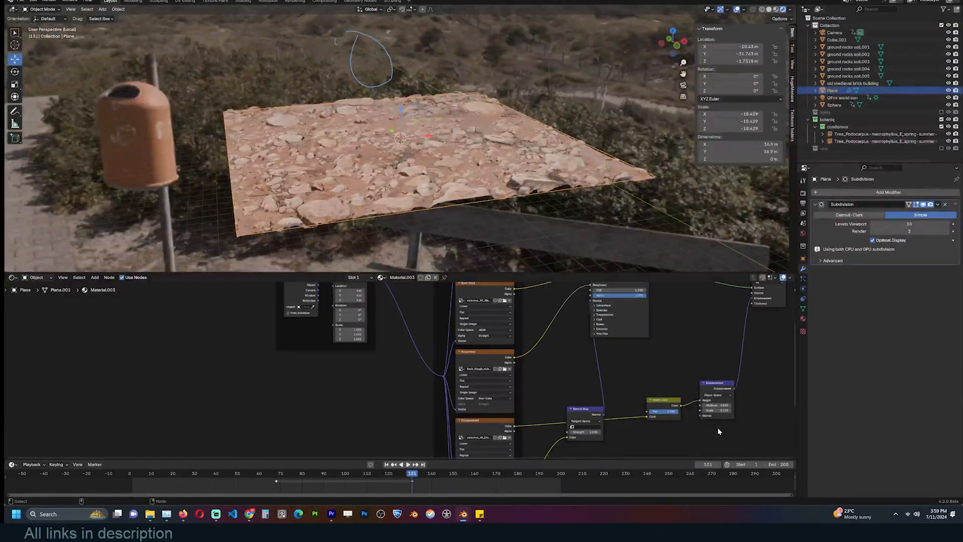
{"action": "left_click_drag", "start_coordinate": [718, 409], "coordinate": [688, 381]}
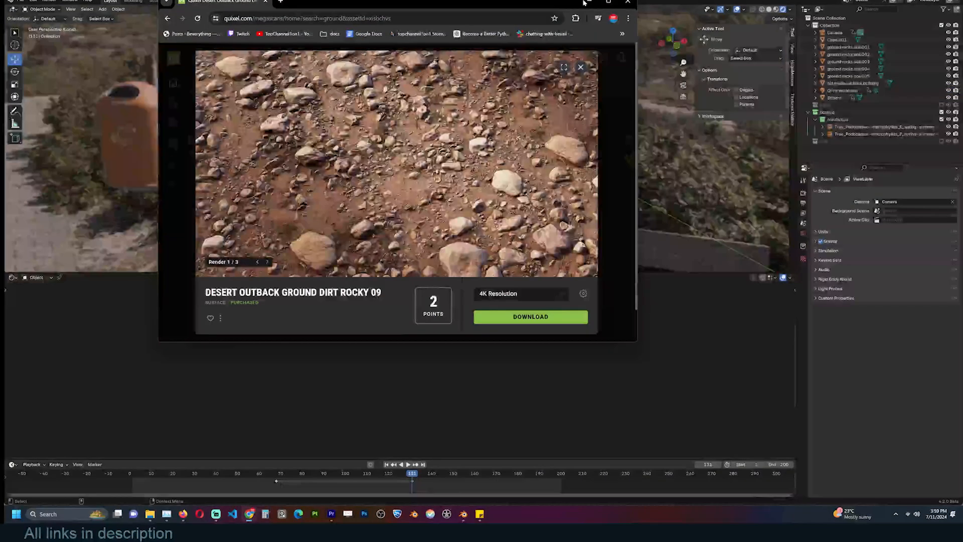
Enlarge the browser window and look through the Quixel Megascans ground textures around Desert Outback Ground Dirt Rocky 09
{"action": "left_click", "coordinate": [609, 1]}
{"action": "left_click", "coordinate": [566, 93]}
{"action": "scroll", "coordinate": [656, 299], "scroll_direction": "down", "scroll_amount": 10}
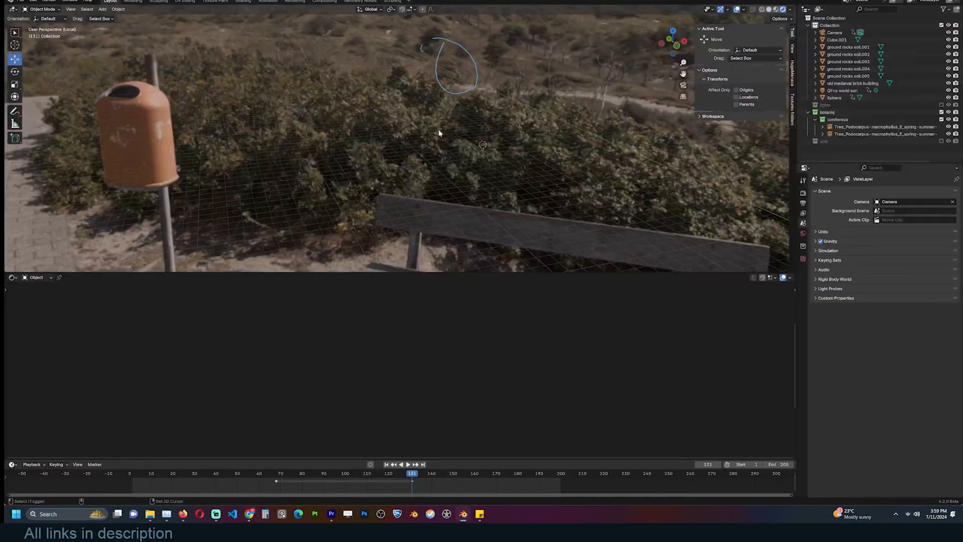
Add a plane scaled up to about 48 m across and give it a new material
{"action": "key", "text": "shift+a"}
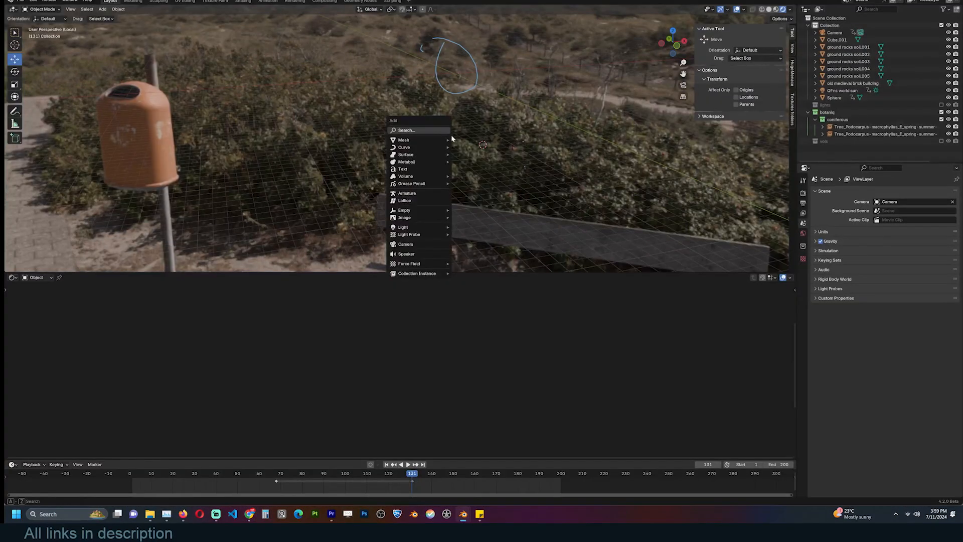
{"action": "left_click", "coordinate": [465, 144]}
{"action": "key", "text": "s"}
{"action": "left_click", "coordinate": [589, 148]}
{"action": "middle_click_drag", "start_coordinate": [589, 148], "coordinate": [409, 296]}
{"action": "left_click", "coordinate": [416, 277]}
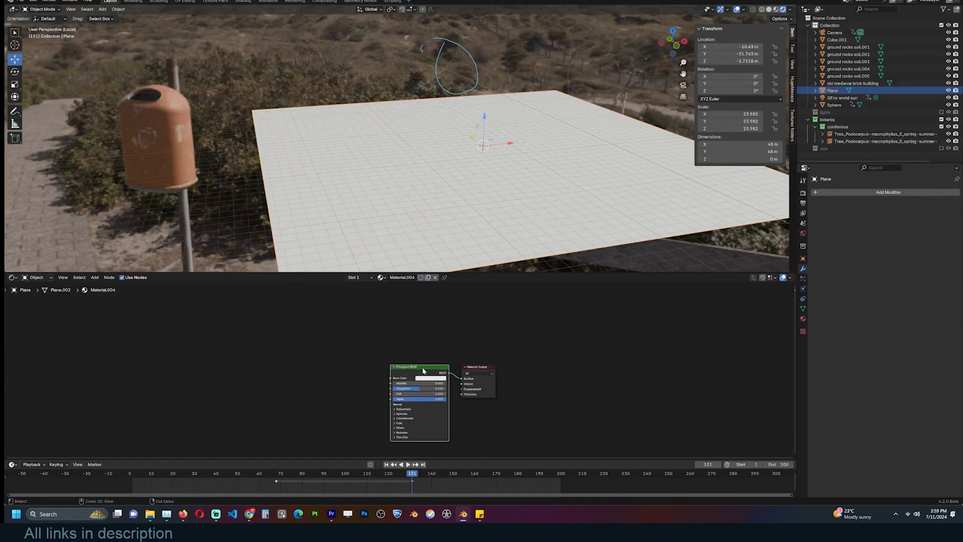
Apply the complete Rock_Rough 4K texture set to the plane's Principled BSDF using Node Wrangler's Principled Texture Setup
{"action": "key", "text": "ctrl+shift+t"}
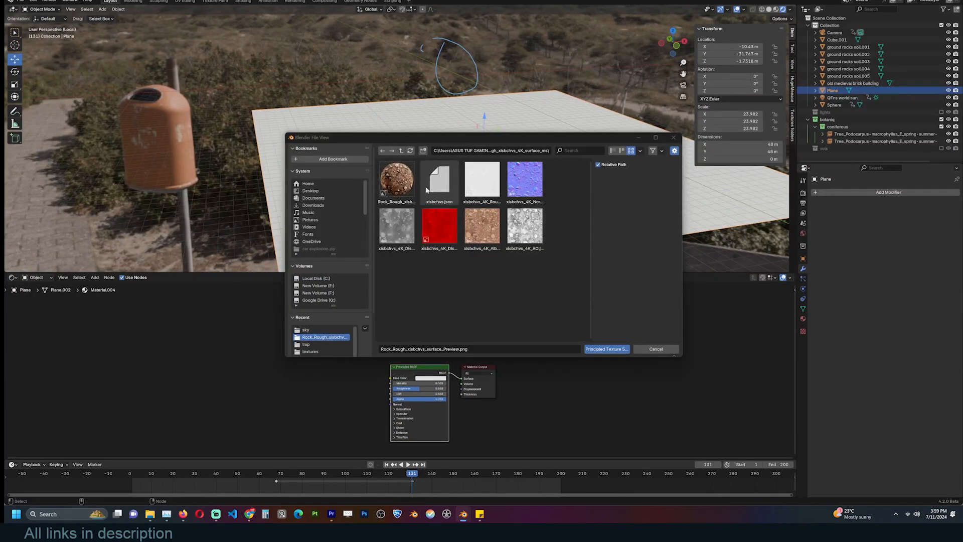
{"action": "left_click", "coordinate": [401, 185]}
{"action": "left_click", "coordinate": [531, 249], "text": "shift"}
{"action": "left_click", "coordinate": [607, 350]}
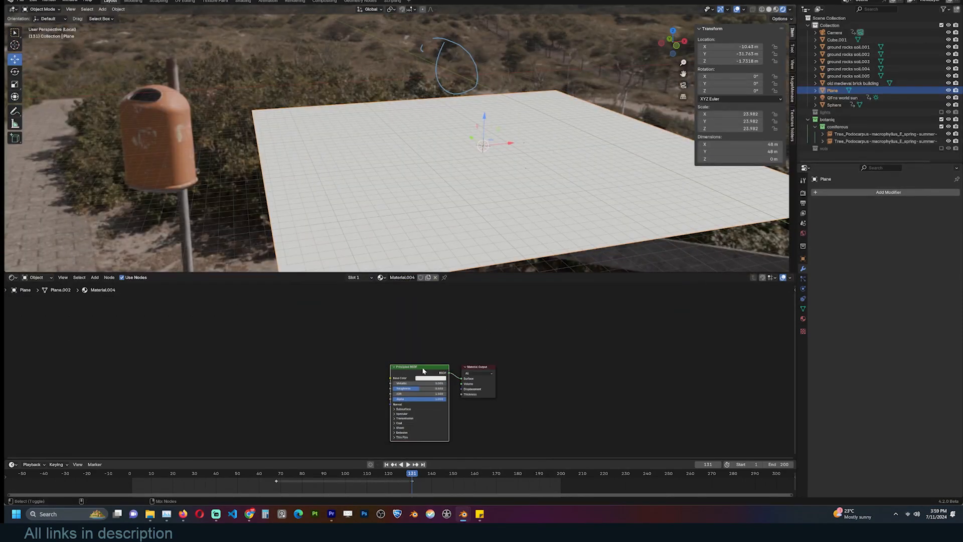
{"action": "key", "text": "ctrl+shift+t"}
{"action": "left_click", "coordinate": [410, 187]}
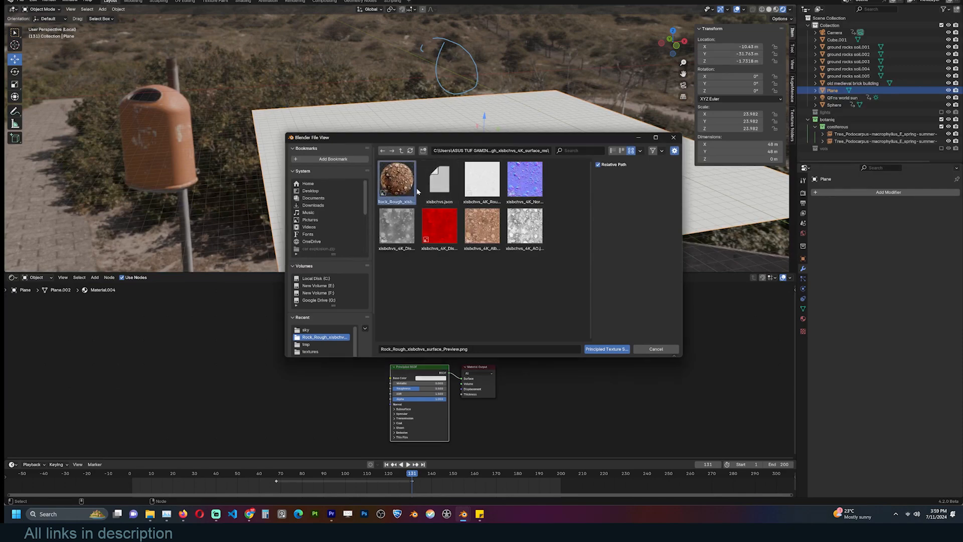
{"action": "left_click", "coordinate": [525, 243], "text": "shift"}
{"action": "left_click", "coordinate": [606, 348]}
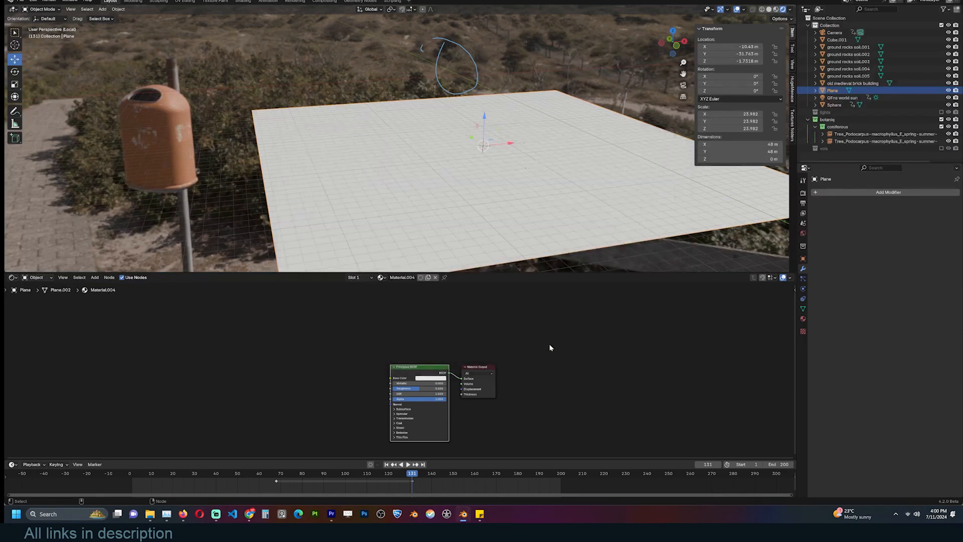
{"action": "middle_click_drag", "start_coordinate": [462, 340], "coordinate": [514, 346]}
{"action": "mouse_move", "coordinate": [475, 107]}
{"action": "middle_mouse_down"}
{"action": "mouse_move", "coordinate": [434, 79]}
{"action": "mouse_move", "coordinate": [467, 117]}
{"action": "middle_mouse_up"}
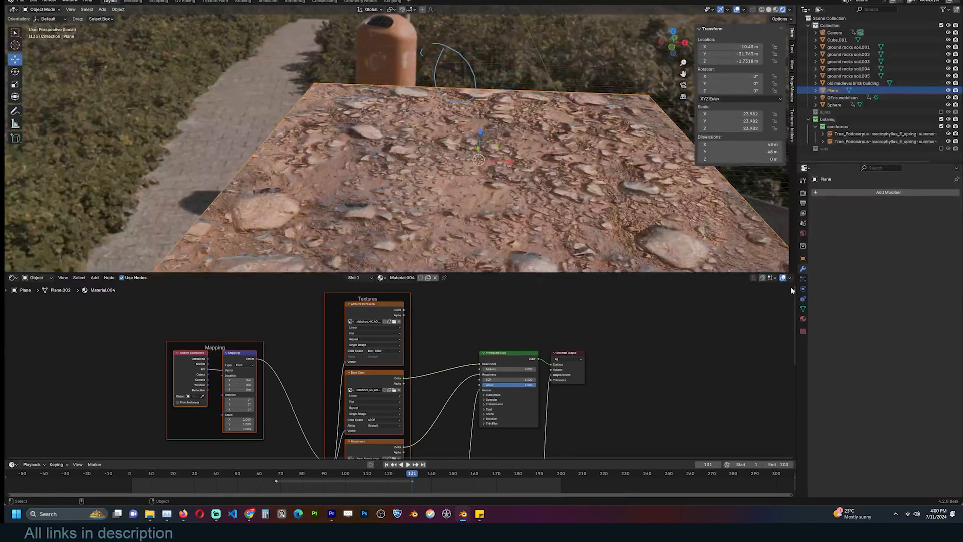
Examine how the displacement texture feeds through the Displacement node into the Material Output, and view the plane's surface from several angles
{"action": "left_click", "coordinate": [803, 319]}
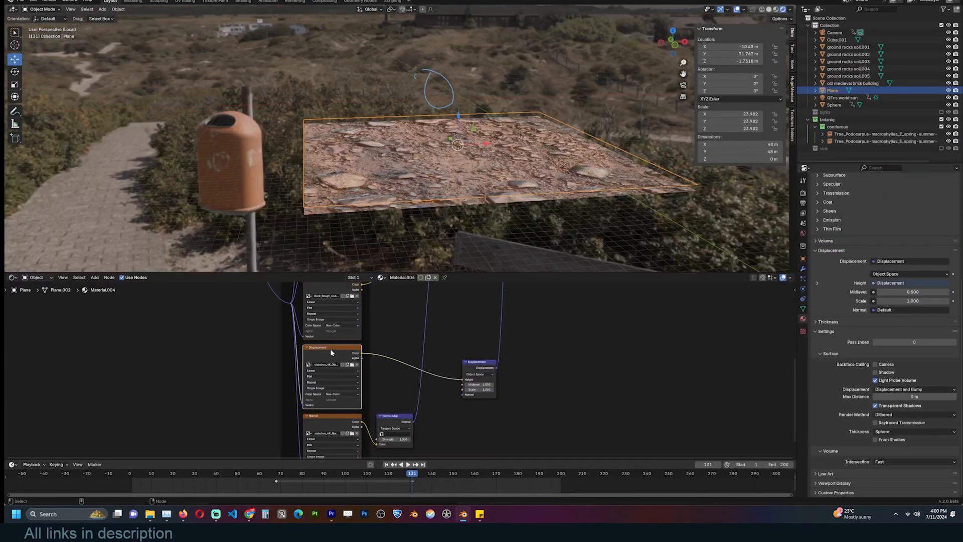
{"action": "middle_click_drag", "start_coordinate": [503, 308], "coordinate": [470, 412]}
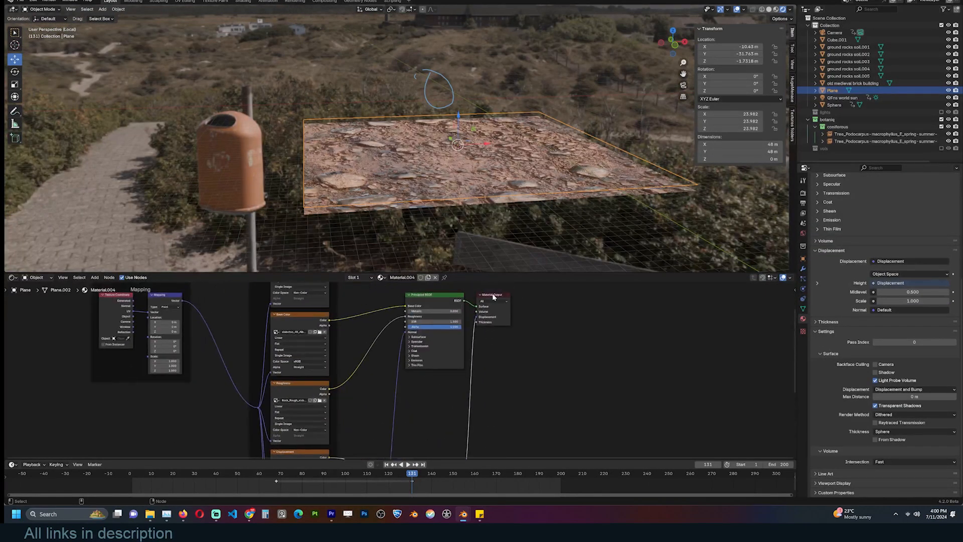
{"action": "middle_click_drag", "start_coordinate": [536, 399], "coordinate": [609, 286]}
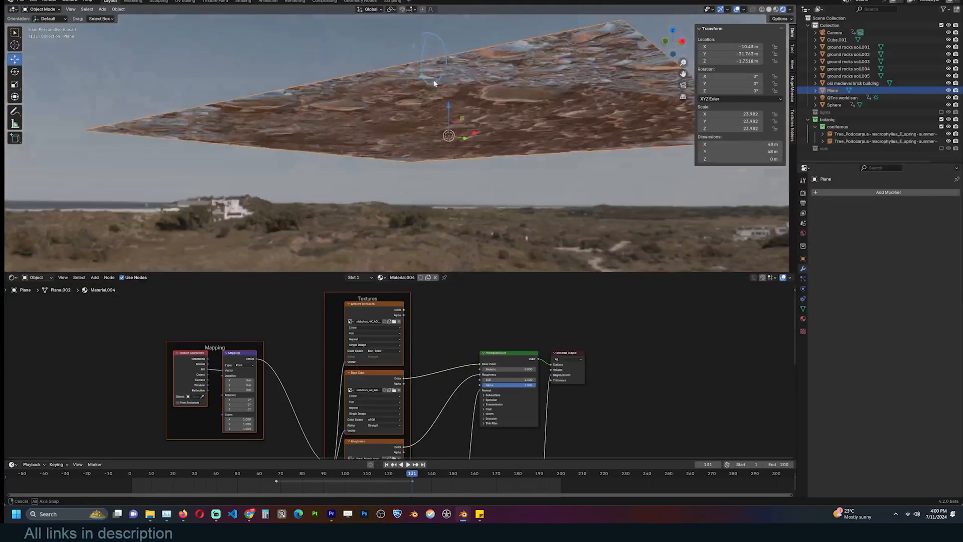
{"action": "mouse_move", "coordinate": [451, 100]}
{"action": "middle_mouse_down"}
{"action": "mouse_move", "coordinate": [476, 111]}
{"action": "mouse_move", "coordinate": [464, 113]}
{"action": "middle_mouse_up"}
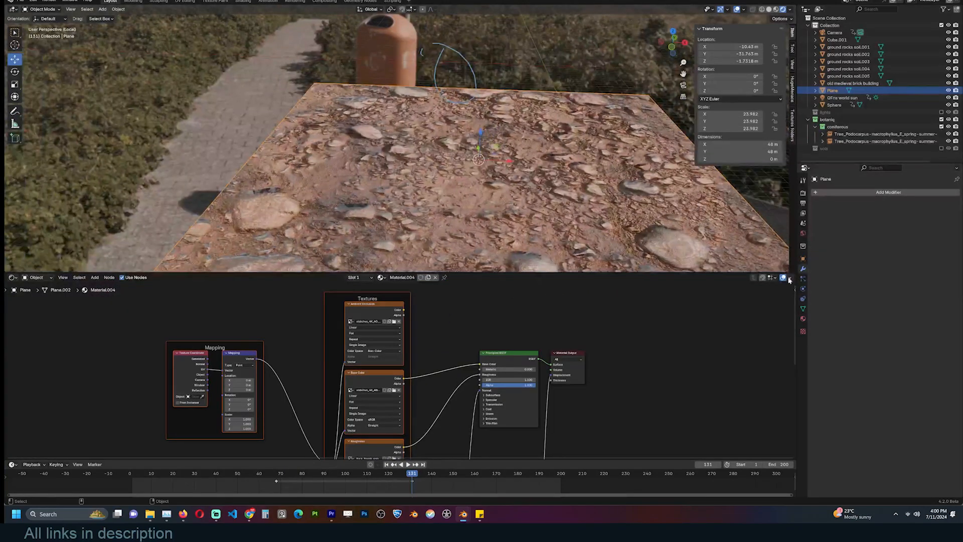
Set the plane material's surface displacement to Displacement and Bump, and set the Displacement node's scale to 1.1
{"action": "left_click", "coordinate": [803, 320]}
{"action": "scroll", "coordinate": [869, 367], "scroll_direction": "down", "scroll_amount": 10}
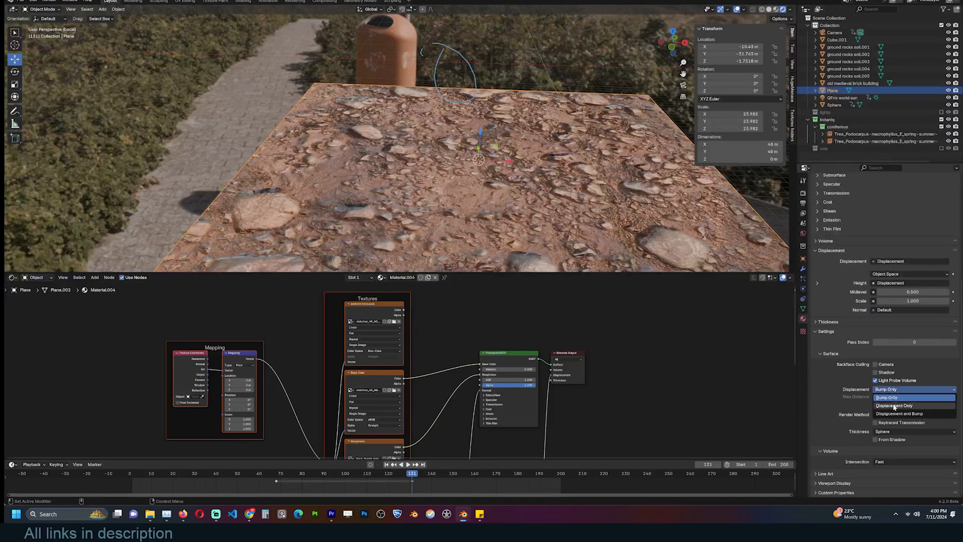
{"action": "left_click", "coordinate": [896, 413]}
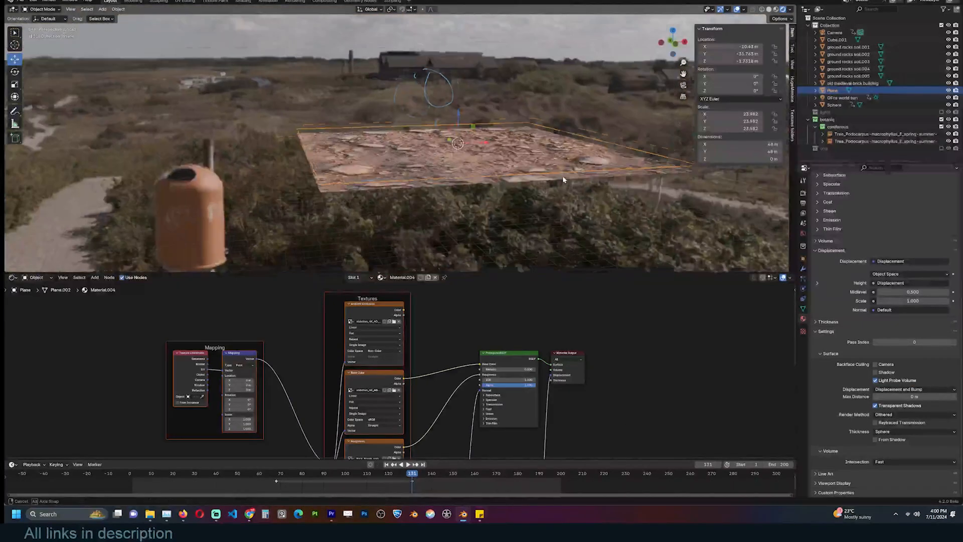
{"action": "middle_click_drag", "start_coordinate": [590, 389], "coordinate": [554, 415]}
{"action": "scroll", "coordinate": [482, 381], "scroll_direction": "up", "scroll_amount": 2}
{"action": "mouse_move", "coordinate": [495, 412]}
{"action": "left_mouse_down"}
{"action": "mouse_move", "coordinate": [517, 411]}
{"action": "mouse_move", "coordinate": [500, 411]}
{"action": "left_mouse_up"}
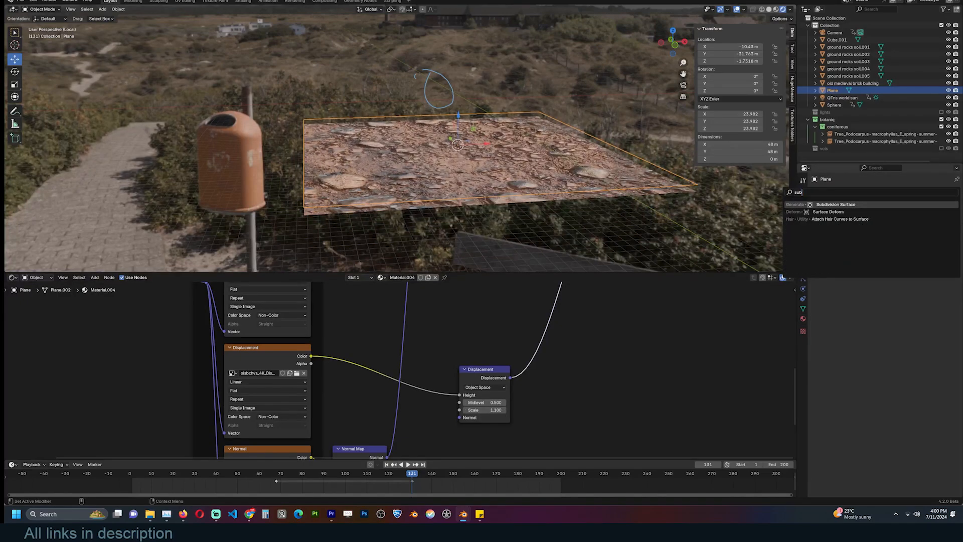
Add a Subdivision Surface modifier to the plane, set it to Simple, and raise the viewport levels to 10
{"action": "key", "text": "Return"}
{"action": "mouse_move", "coordinate": [636, 155]}
{"action": "middle_mouse_down"}
{"action": "mouse_move", "coordinate": [682, 171]}
{"action": "mouse_move", "coordinate": [647, 156]}
{"action": "middle_mouse_up"}
{"action": "left_click", "coordinate": [920, 215]}
{"action": "left_click_drag", "start_coordinate": [928, 224], "coordinate": [948, 224]}
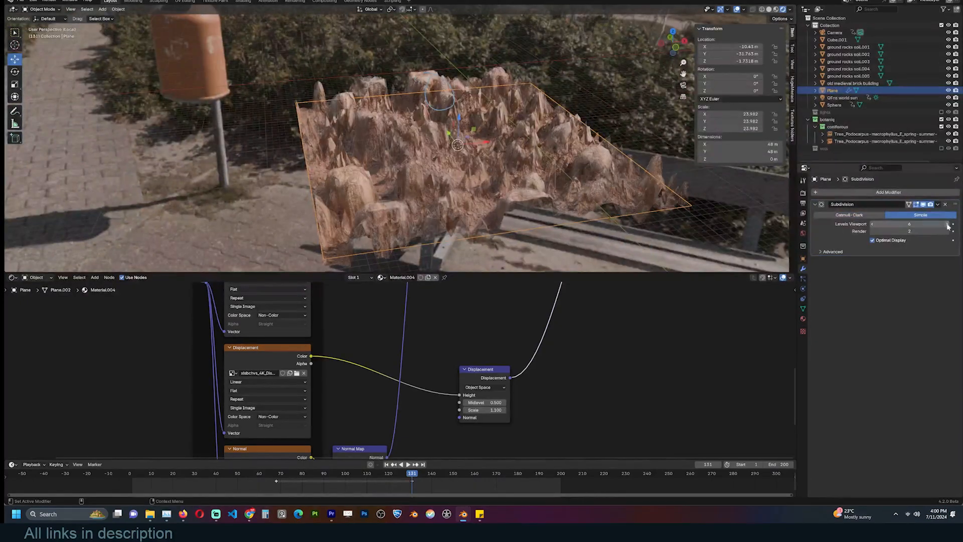
{"action": "key", "text": "Return"}
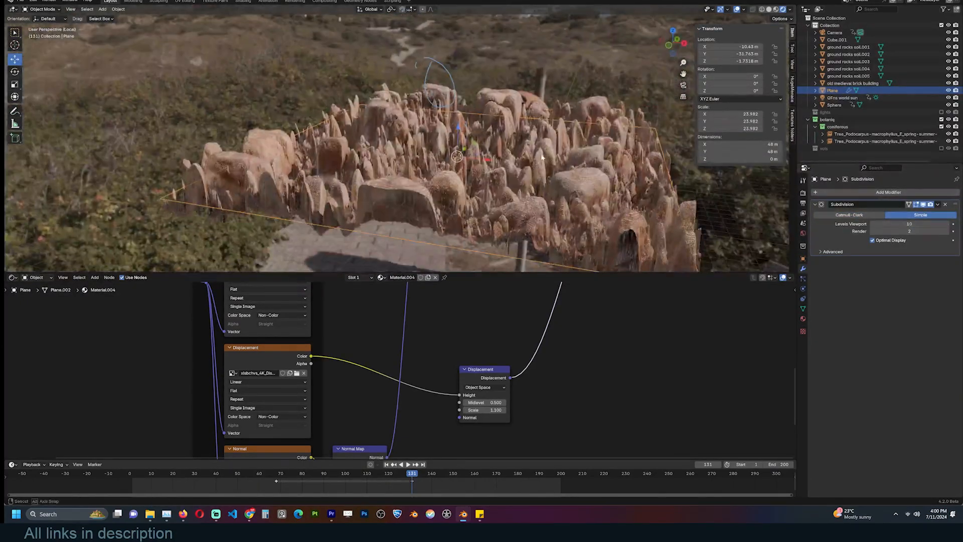
Reduce the Displacement node's scale to 0.23 and the subdivision's viewport levels to 7, and check the ground in the full scene
{"action": "middle_click_drag", "start_coordinate": [517, 348], "coordinate": [543, 319]}
{"action": "left_click_drag", "start_coordinate": [514, 383], "coordinate": [482, 383]}
{"action": "middle_click_drag", "start_coordinate": [492, 259], "coordinate": [381, 206]}
{"action": "scroll", "coordinate": [462, 217], "scroll_direction": "up", "scroll_amount": 3}
{"action": "left_click_drag", "start_coordinate": [909, 223], "coordinate": [885, 224]}
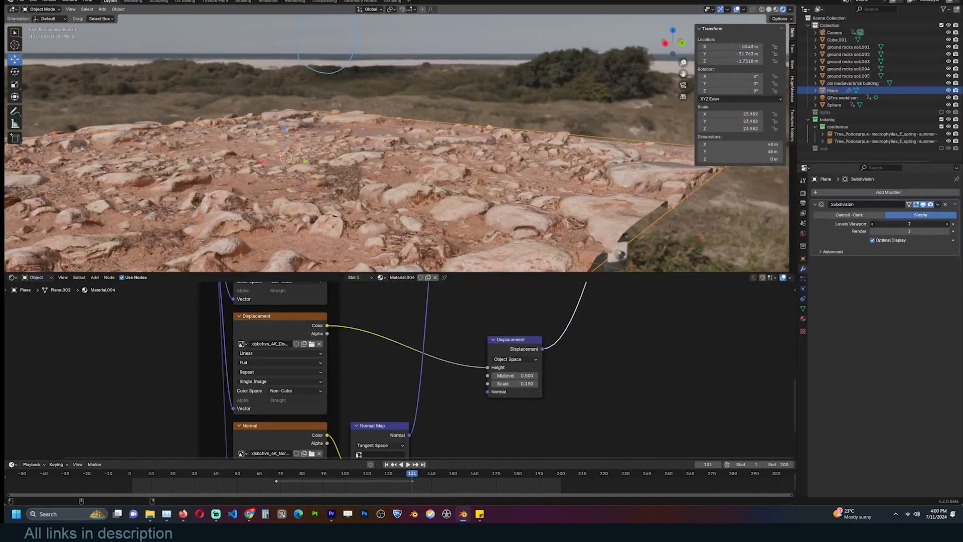
{"action": "left_click_drag", "start_coordinate": [514, 383], "coordinate": [532, 383]}
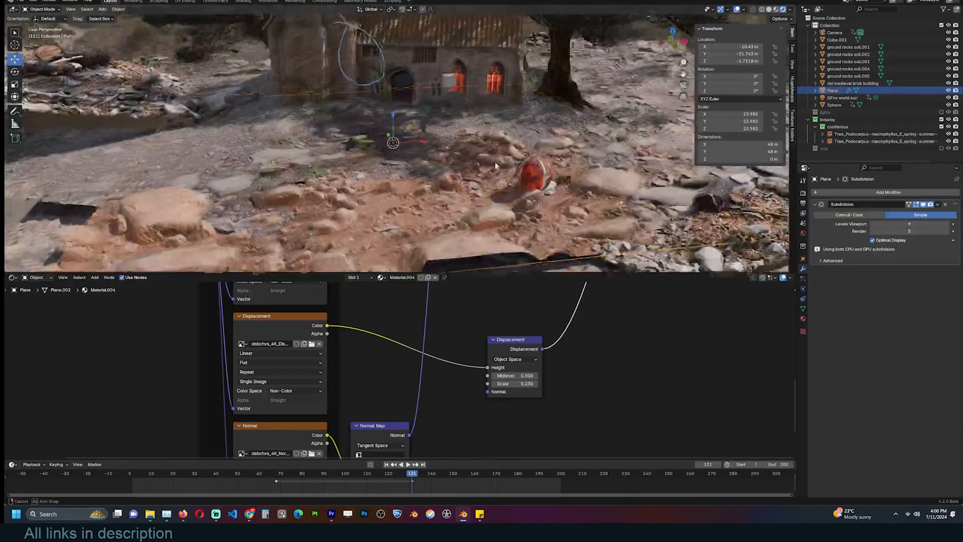
{"action": "middle_click_drag", "start_coordinate": [495, 162], "coordinate": [486, 138]}
Insert a Hue/Saturation/Value node between the ground's Base Color texture and the Principled BSDF
{"action": "middle_click_drag", "start_coordinate": [433, 399], "coordinate": [398, 457]}
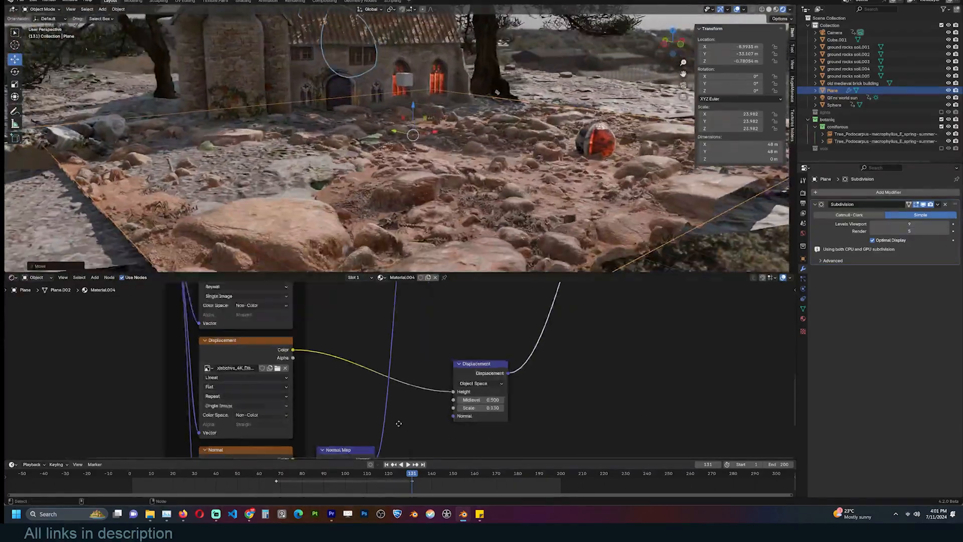
{"action": "scroll", "coordinate": [402, 371], "scroll_direction": "down", "scroll_amount": 4}
{"action": "left_click_drag", "start_coordinate": [436, 324], "coordinate": [506, 328]}
{"action": "scroll", "coordinate": [477, 327], "scroll_direction": "up", "scroll_amount": 4}
{"action": "key", "text": "shift+a"}
{"action": "type", "text": "hue"}
{"action": "key", "text": "Return"}
{"action": "left_click", "coordinate": [346, 309]}
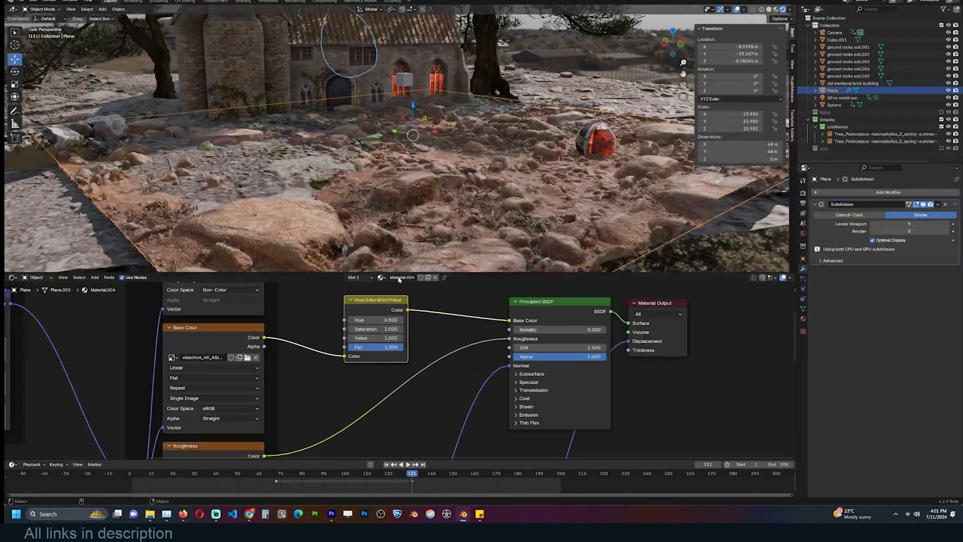
Lower the saturation of the ground's Hue/Saturation/Value node and reposition the ground plane in the scene
{"action": "left_click_drag", "start_coordinate": [376, 328], "coordinate": [355, 329]}
{"action": "mouse_move", "coordinate": [482, 183]}
{"action": "middle_mouse_down"}
{"action": "mouse_move", "coordinate": [384, 175]}
{"action": "mouse_move", "coordinate": [490, 181]}
{"action": "middle_mouse_up"}
{"action": "key", "text": "g"}
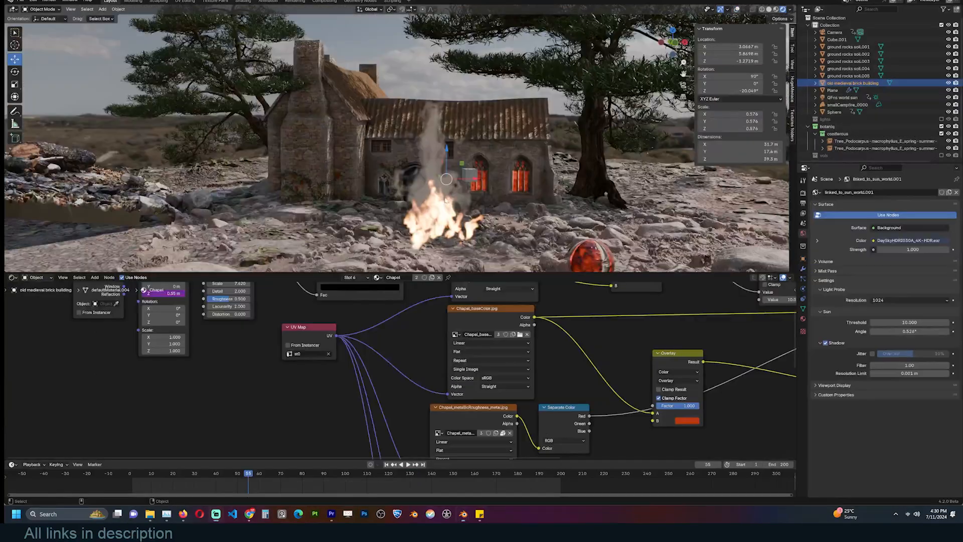
Select the smallCampfire_0000 volume to examine its Principled Volume shader, and view the fire on its own from several angles
{"action": "left_click", "coordinate": [446, 199]}
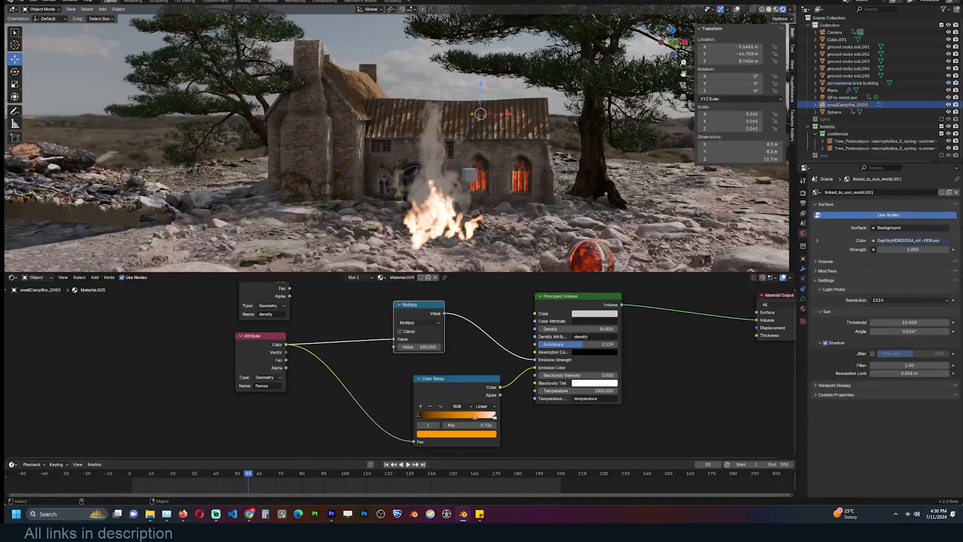
{"action": "middle_click_drag", "start_coordinate": [401, 191], "coordinate": [640, 149]}
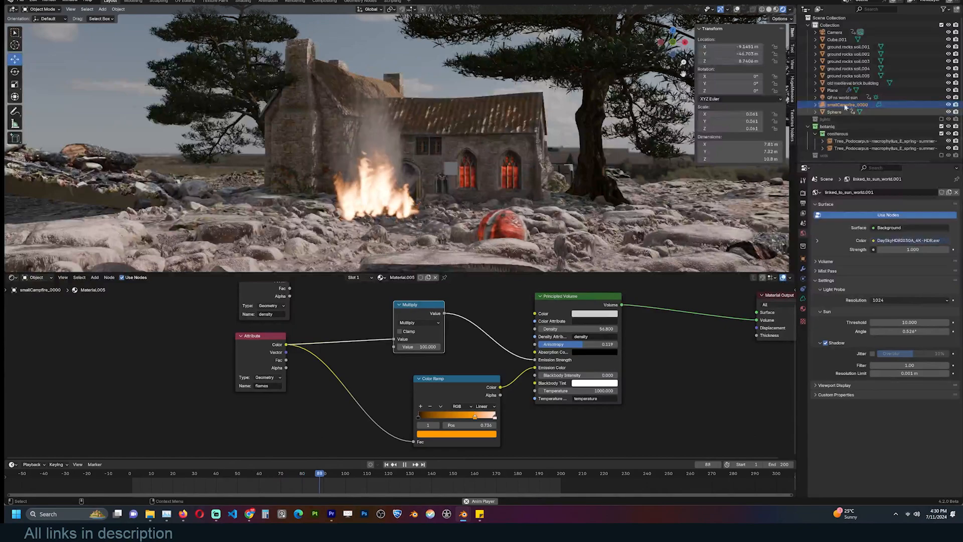
{"action": "key", "text": "KP_Divide"}
{"action": "middle_click_drag", "start_coordinate": [471, 124], "coordinate": [515, 146]}
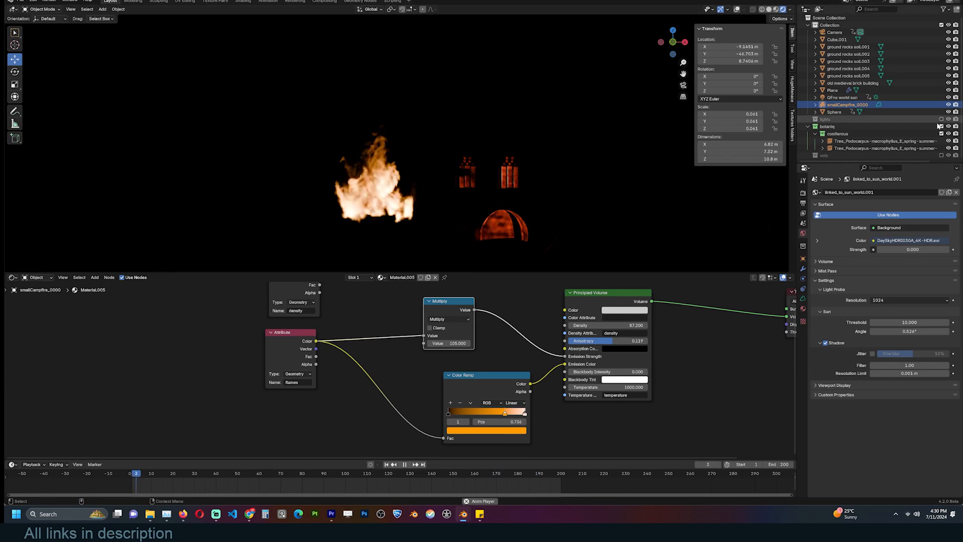
Enable the lights collection for the night scene and select its spot light and first area light to inspect them
{"action": "left_click", "coordinate": [941, 119]}
{"action": "scroll", "coordinate": [943, 150], "scroll_direction": "down", "scroll_amount": 2}
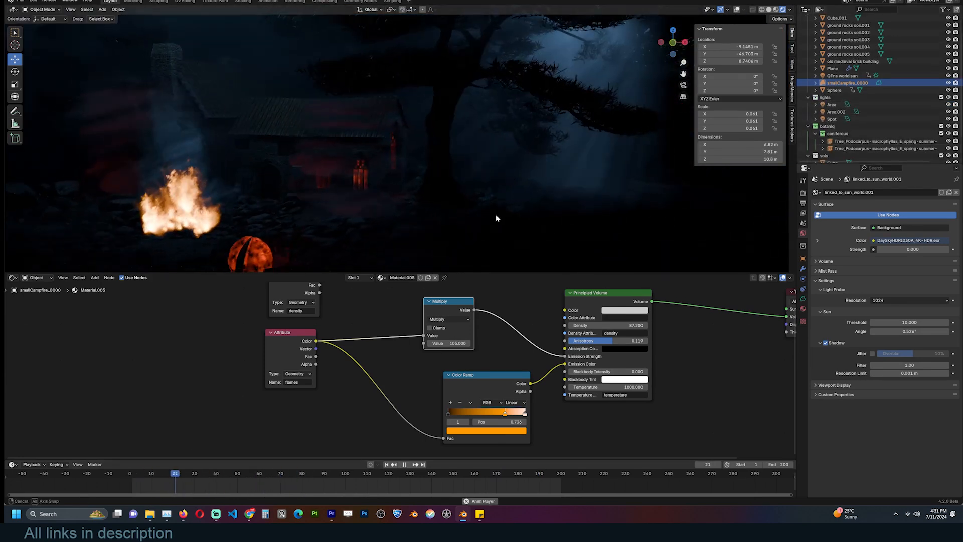
{"action": "left_click", "coordinate": [834, 119]}
{"action": "left_click", "coordinate": [833, 105]}
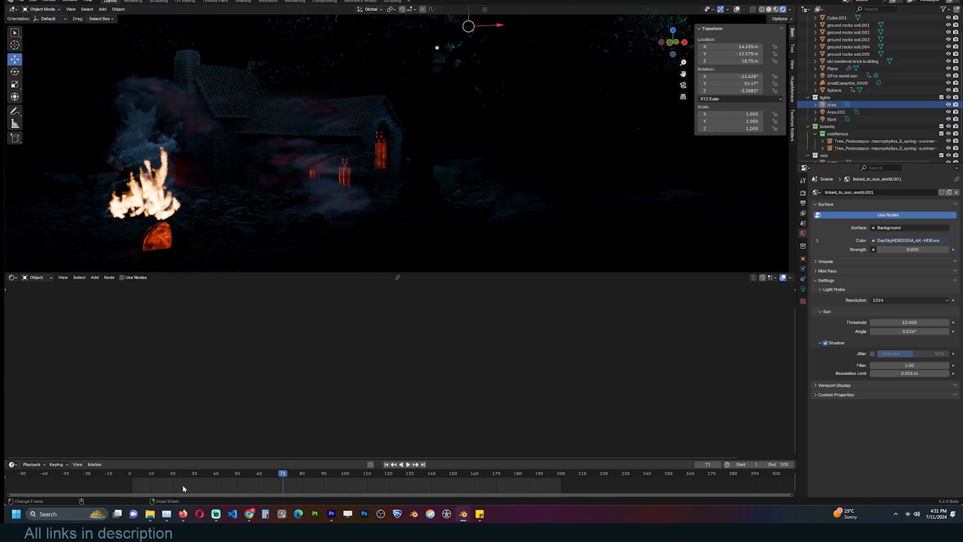
Stop the animation playback, select the spot light, and move it to shine through the fog behind the tree
{"action": "key", "text": "Escape"}
{"action": "middle_click_drag", "start_coordinate": [637, 120], "coordinate": [518, 139]}
{"action": "left_click", "coordinate": [840, 120]}
{"action": "key", "text": "g"}
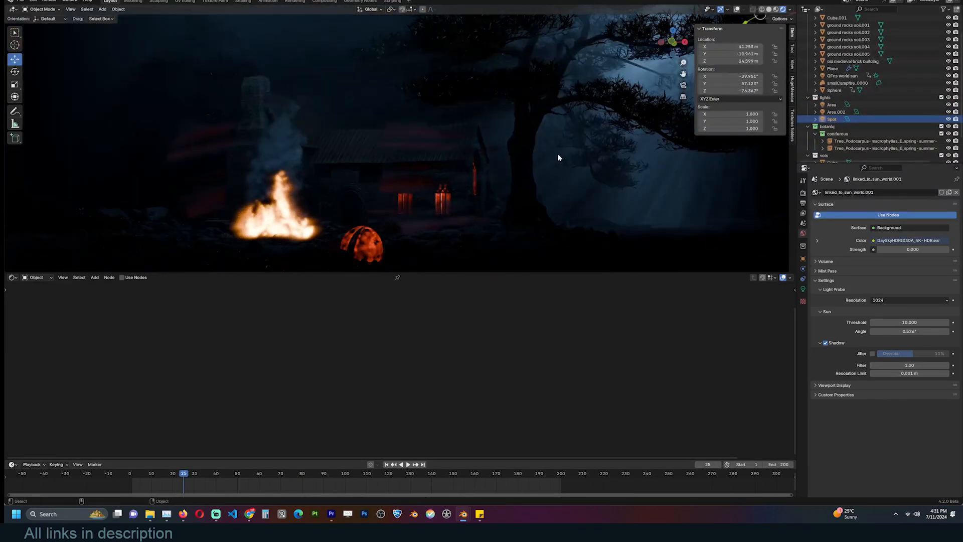